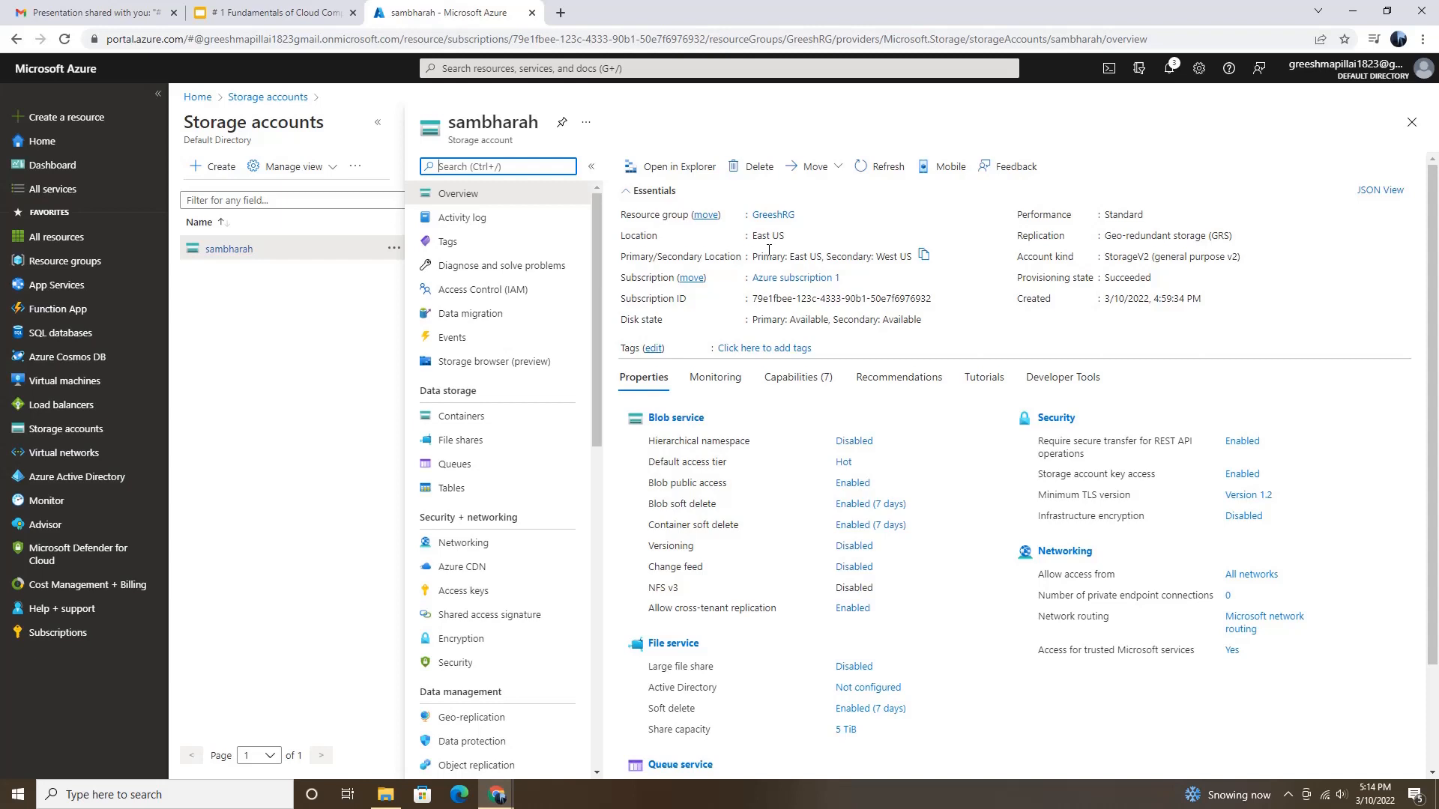
# Step: Start a new storage account and create a new resource group named GreeshRG2 for it
pyautogui.click(214, 167)
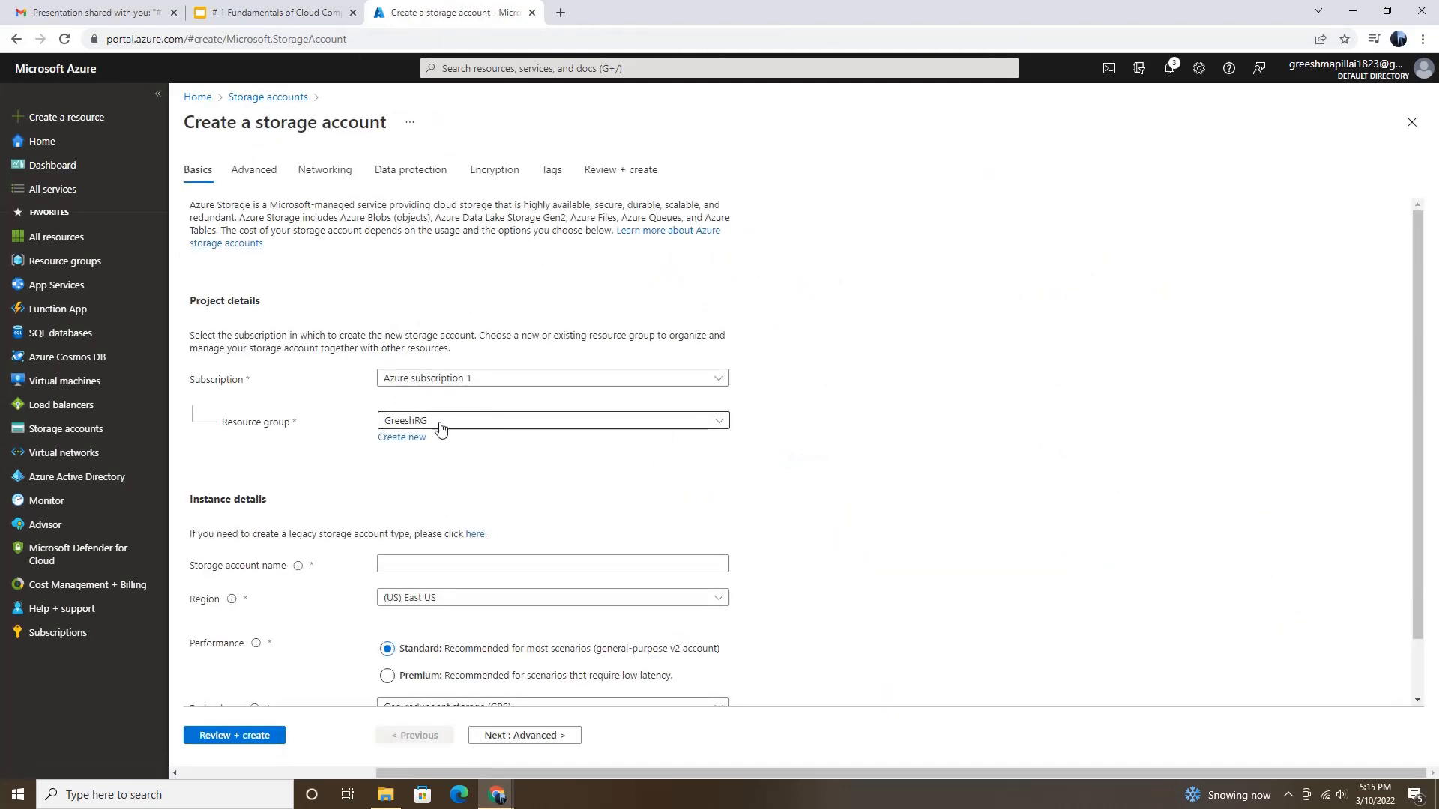
pyautogui.click(412, 439)
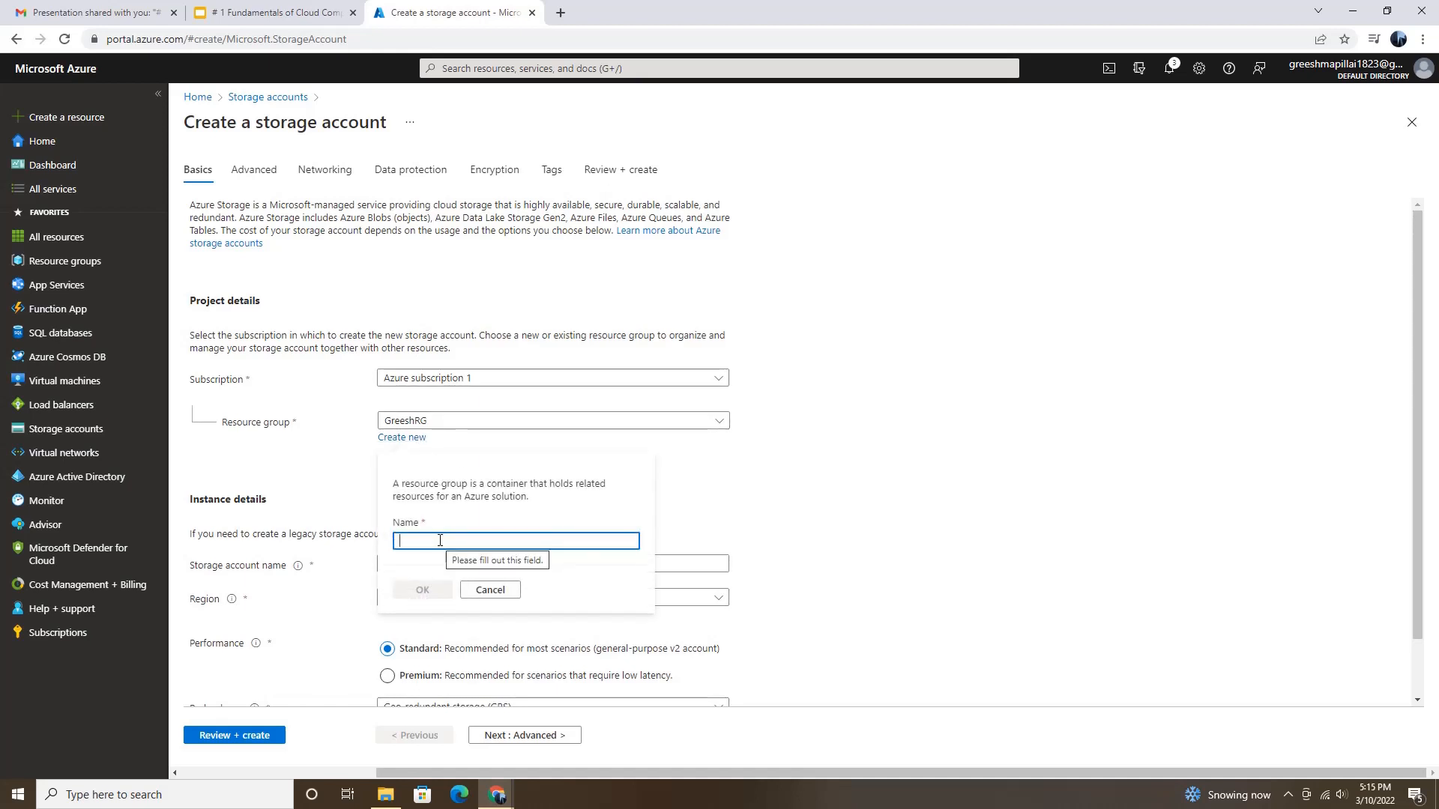
pyautogui.write('G')
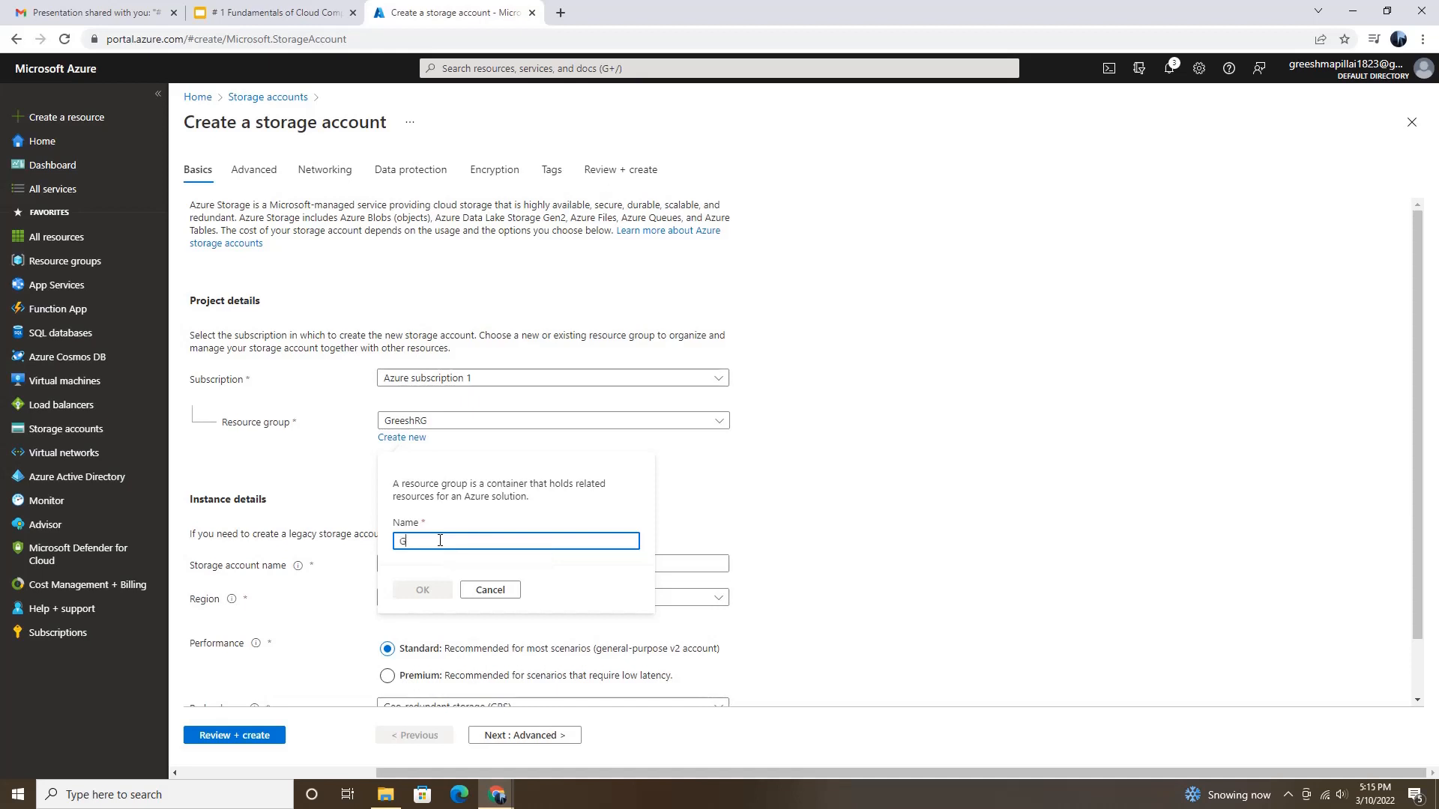
pyautogui.write('rees')
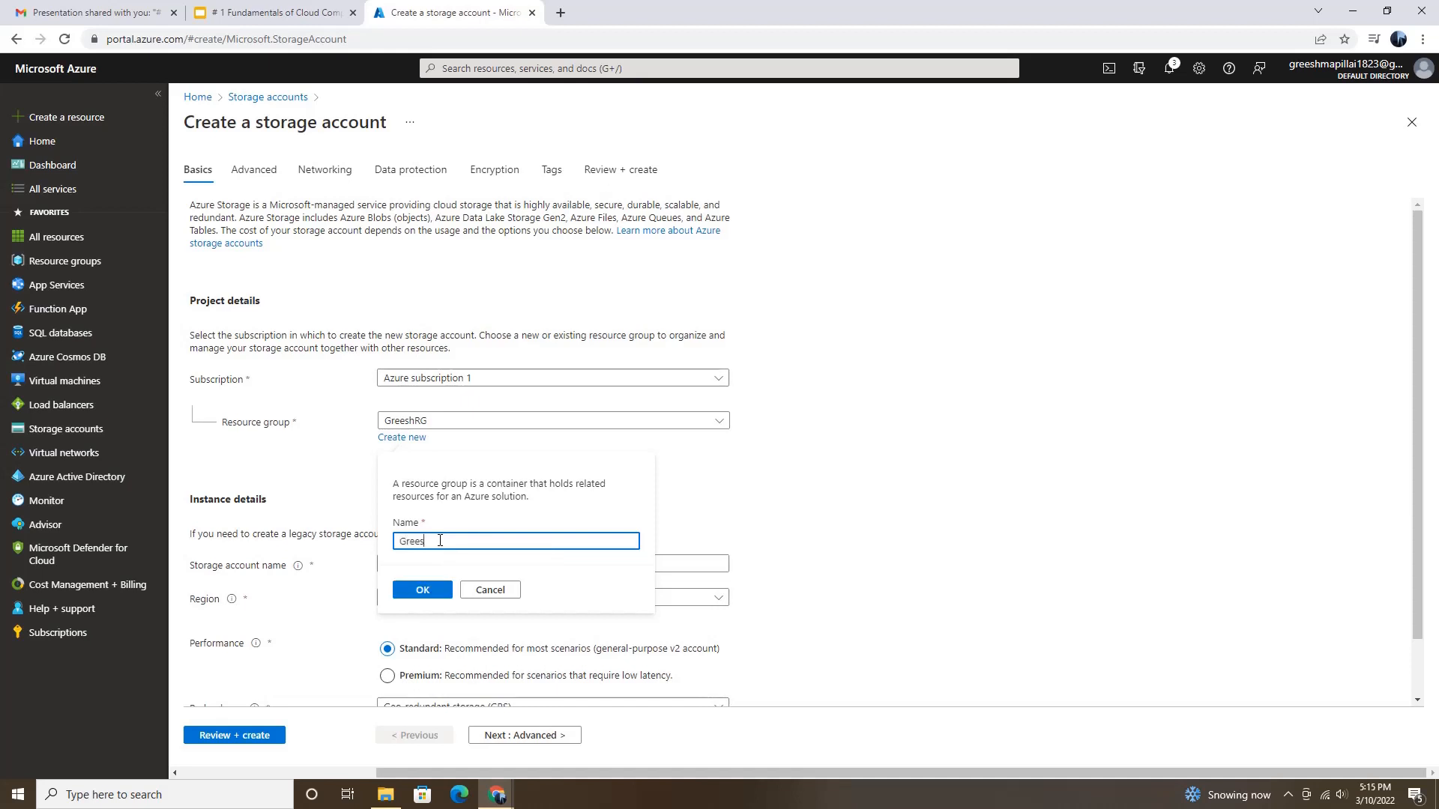
pyautogui.write('hRG2')
pyautogui.click(427, 593)
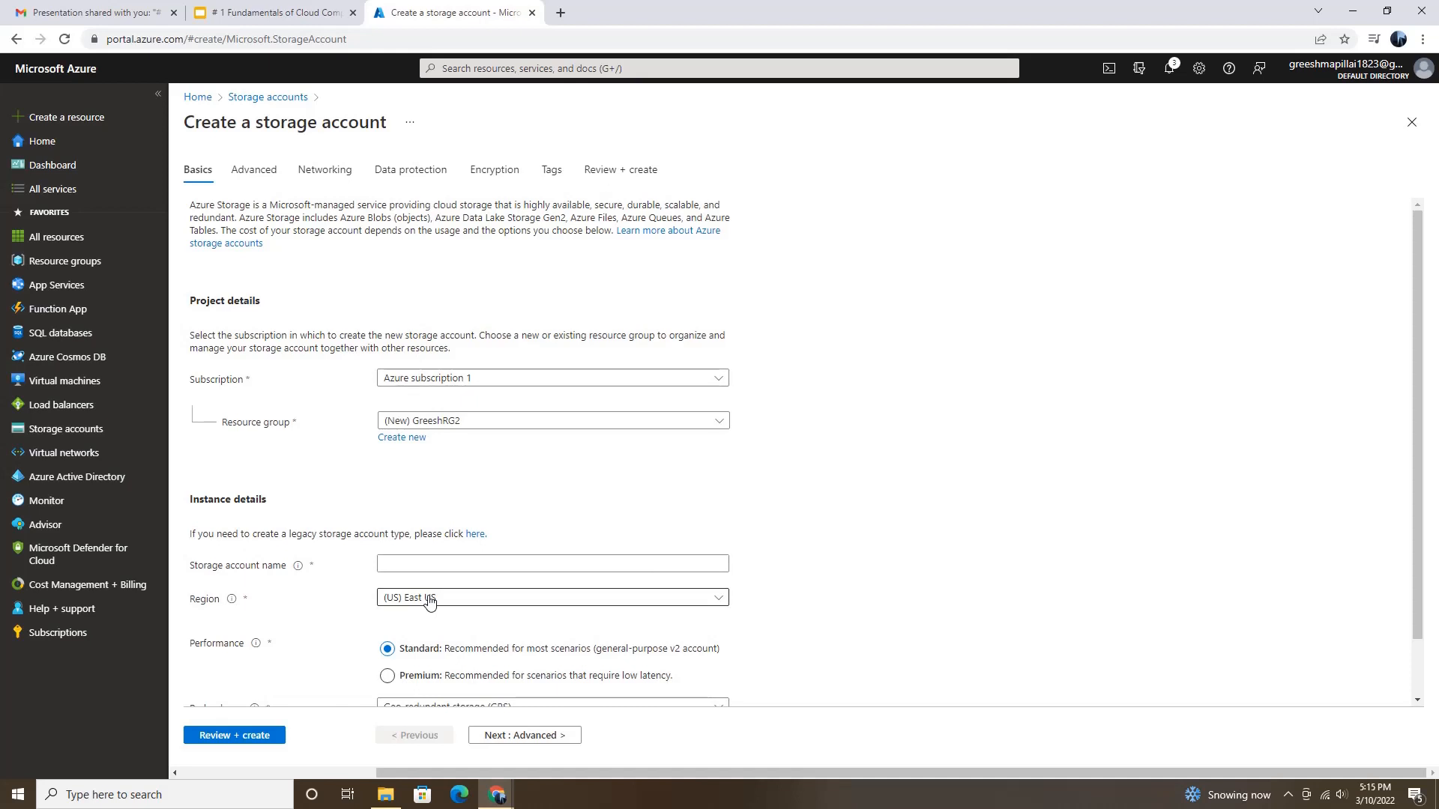
# Step: Name the storage account sambharah2 and set its region to (US) West US
pyautogui.click(475, 564)
pyautogui.click(452, 592)
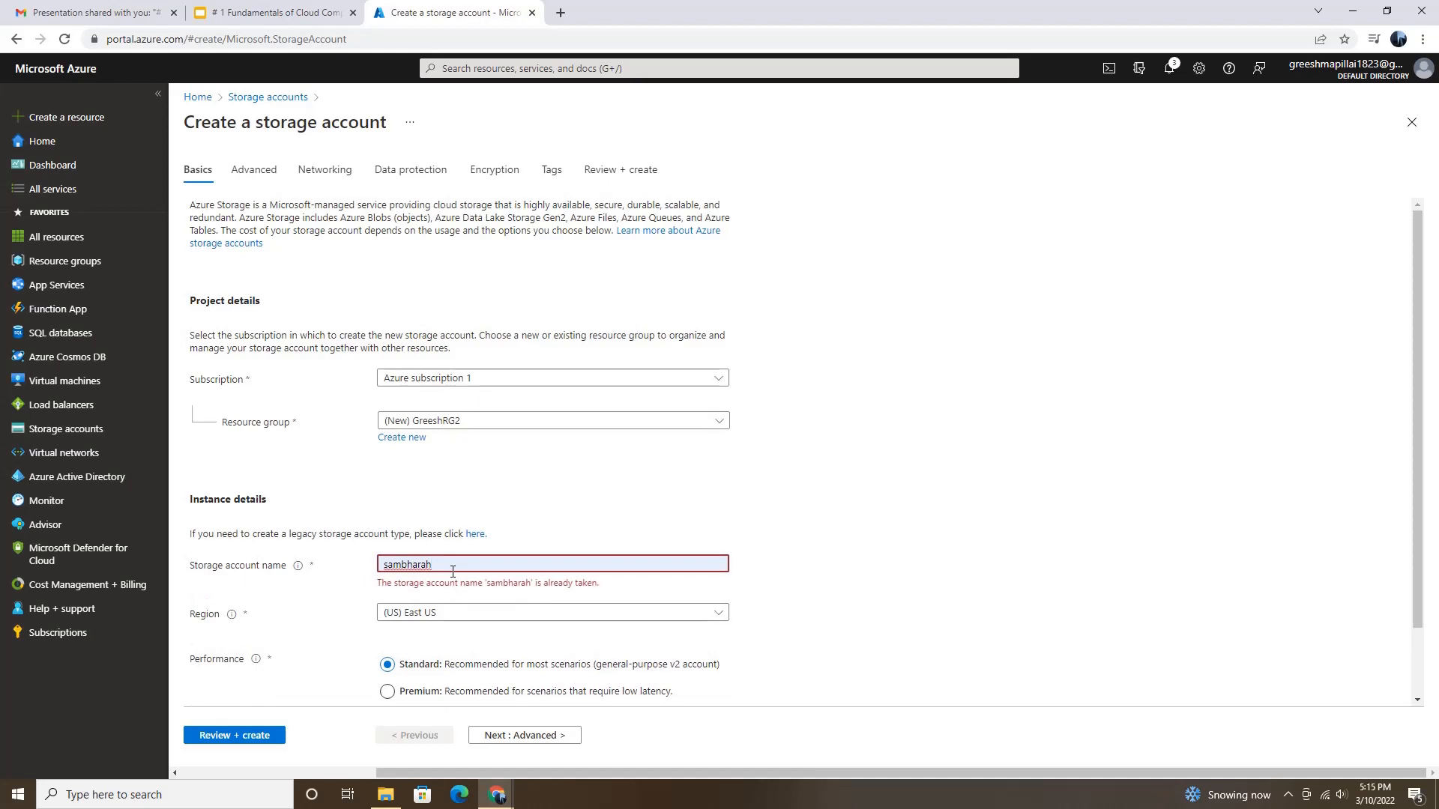
pyautogui.write('2')
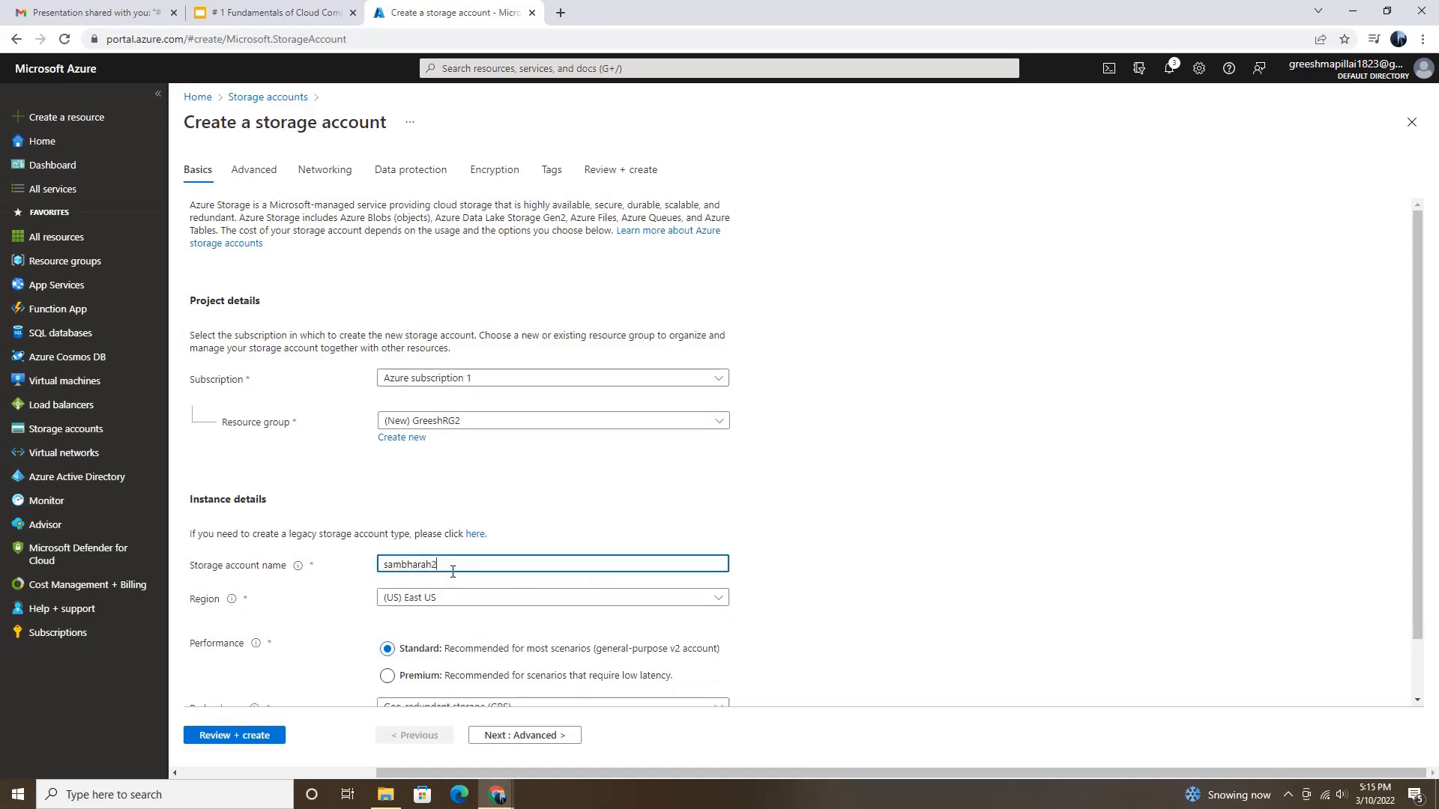
pyautogui.scroll(-1, 452, 572)
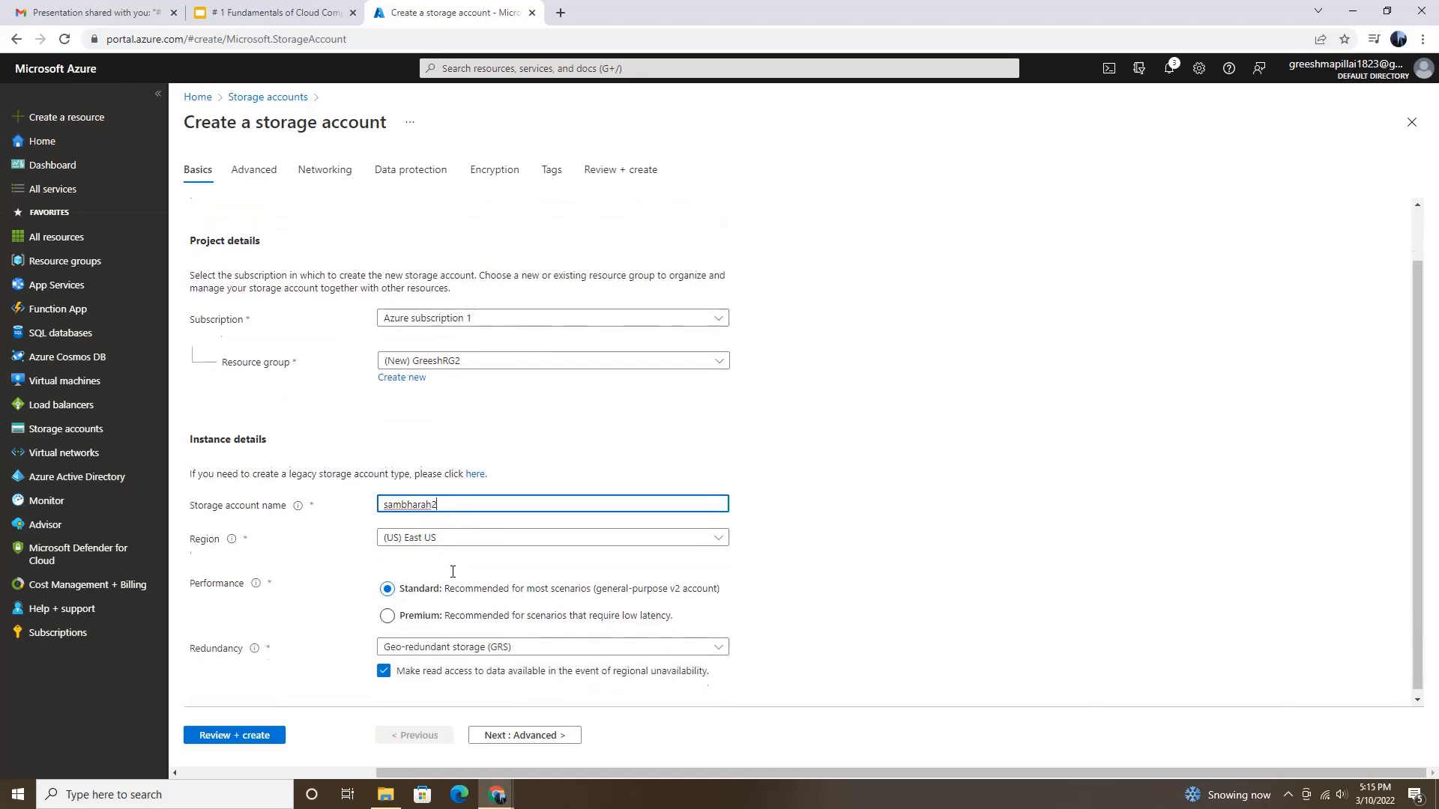
pyautogui.click(461, 539)
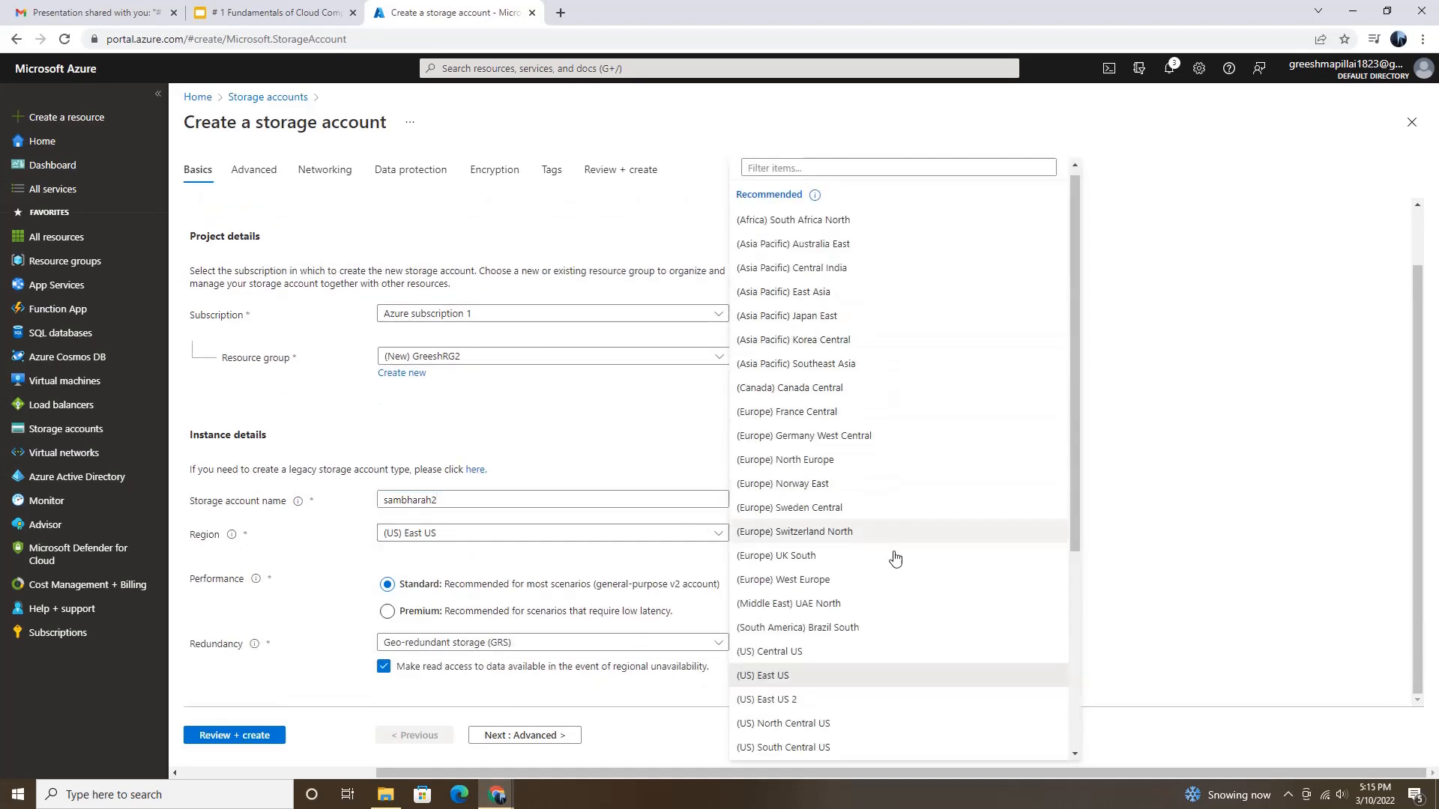
pyautogui.scroll(-2, 830, 712)
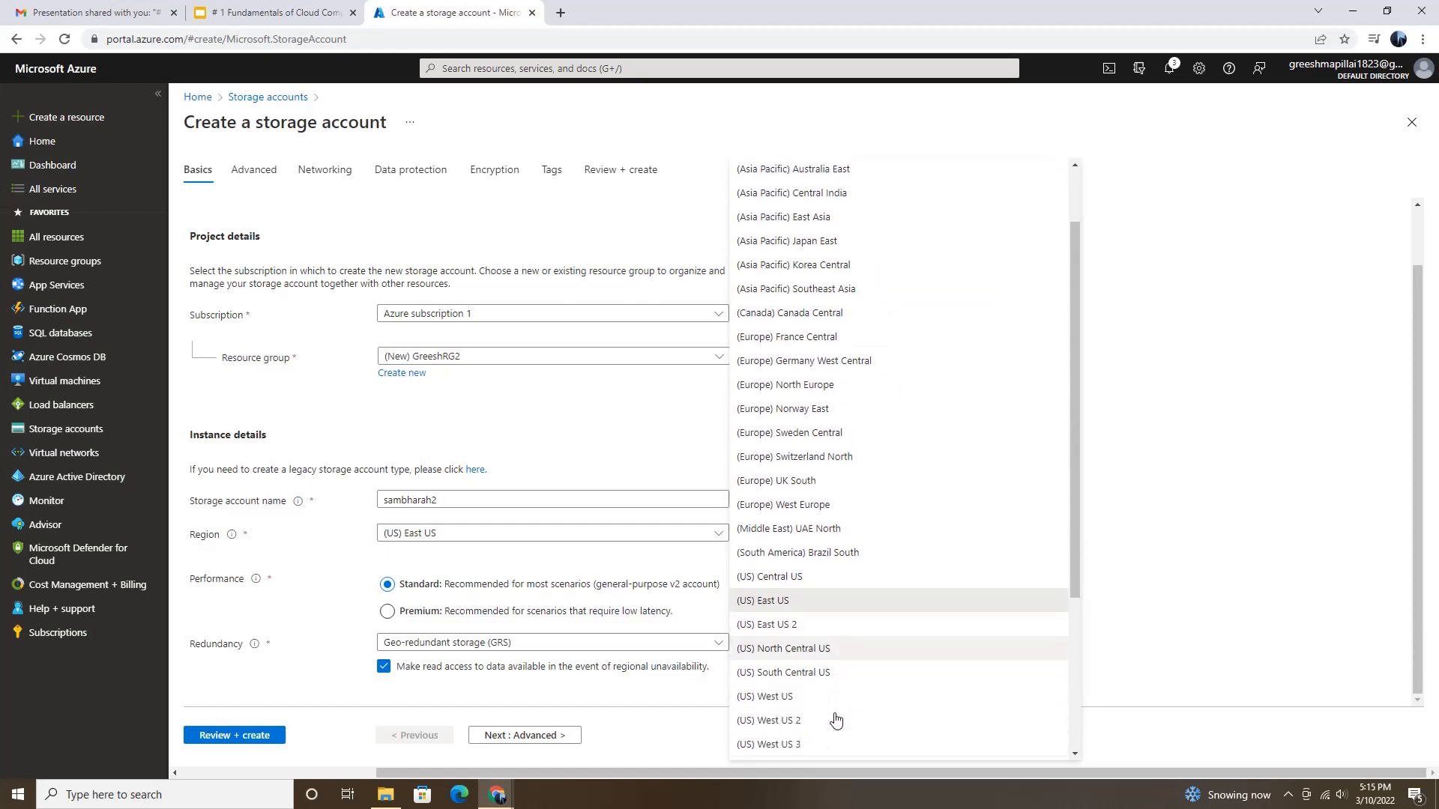
pyautogui.click(774, 697)
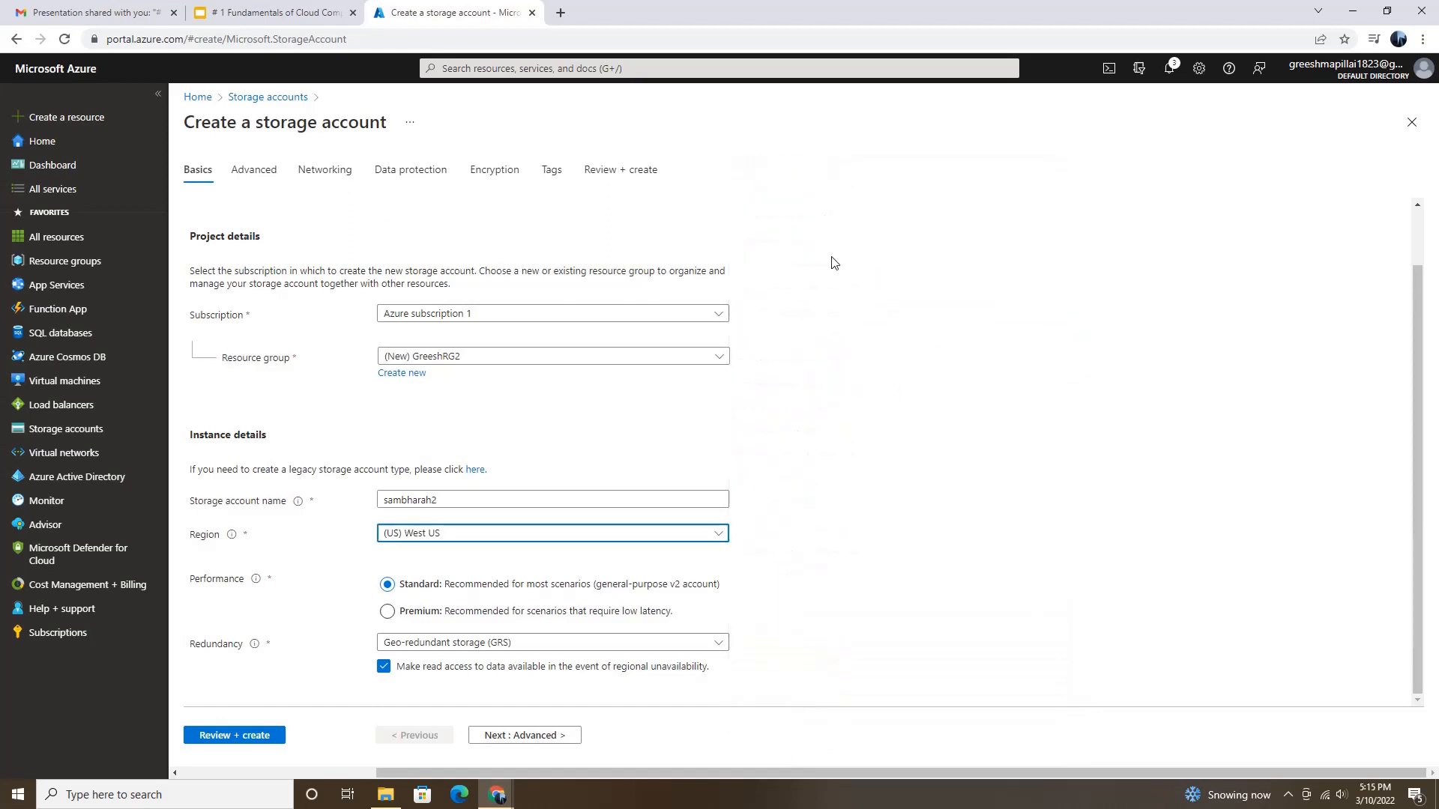
# Step: Set the redundancy to Locally-redundant storage (LRS), and review and create the storage account
pyautogui.click(434, 642)
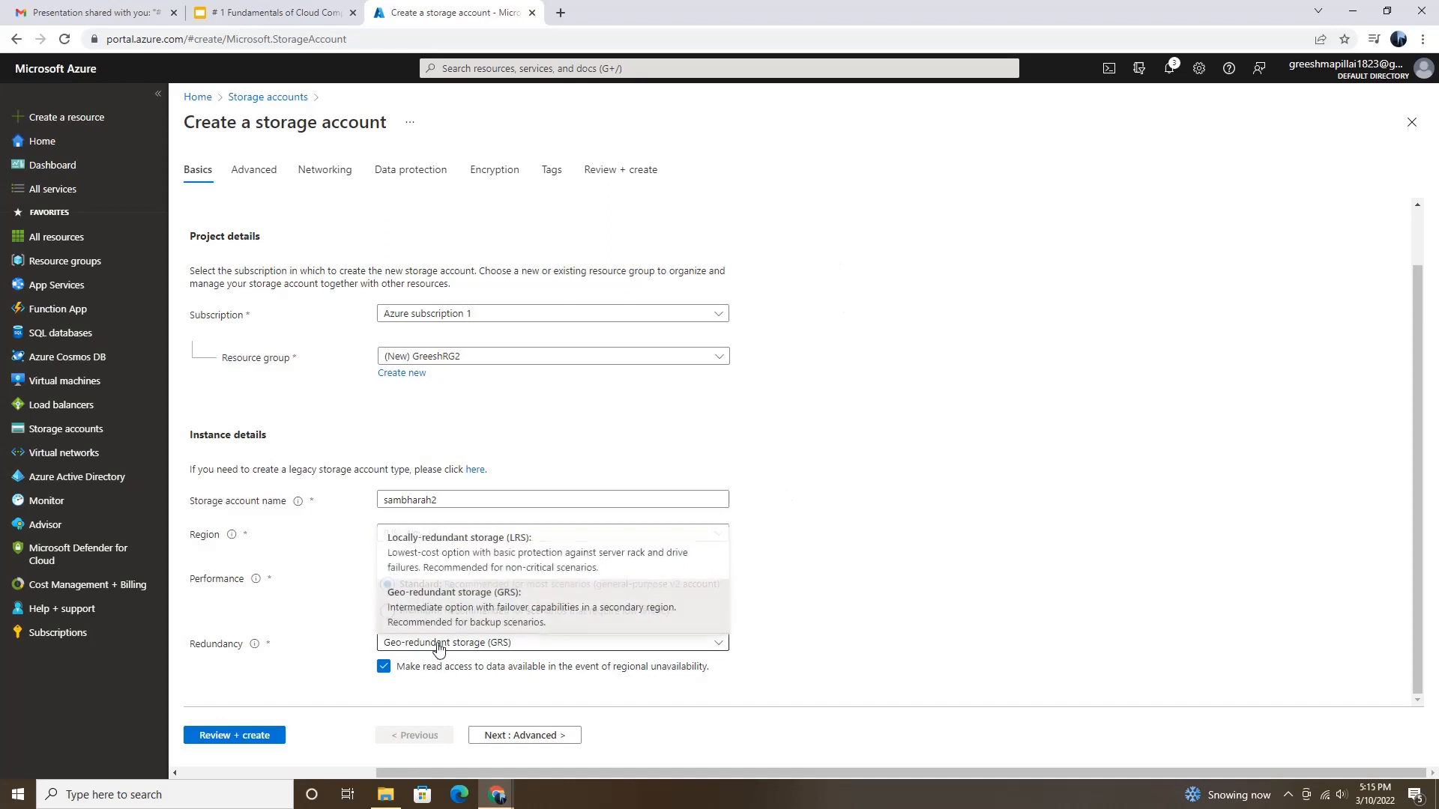
pyautogui.click(478, 549)
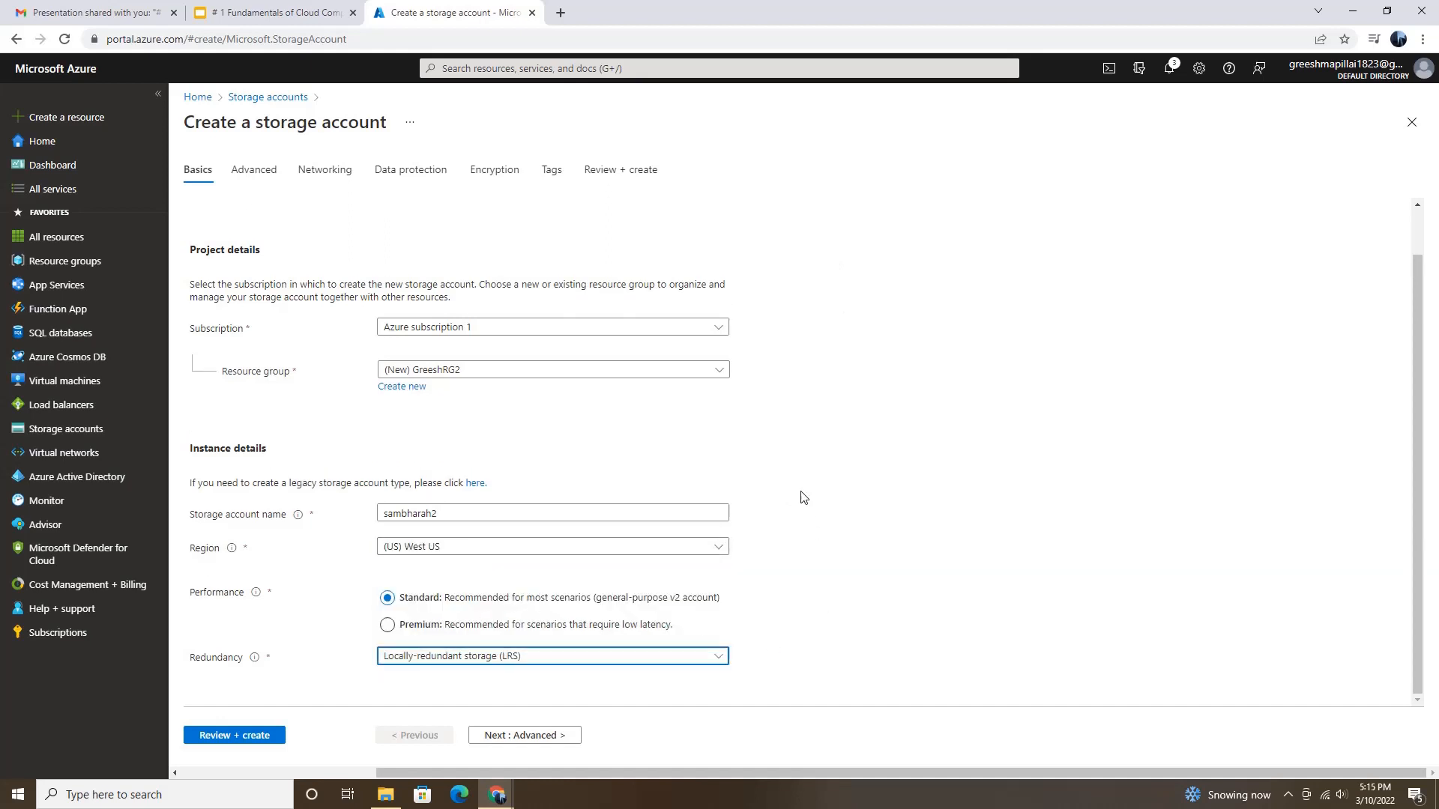
pyautogui.click(255, 737)
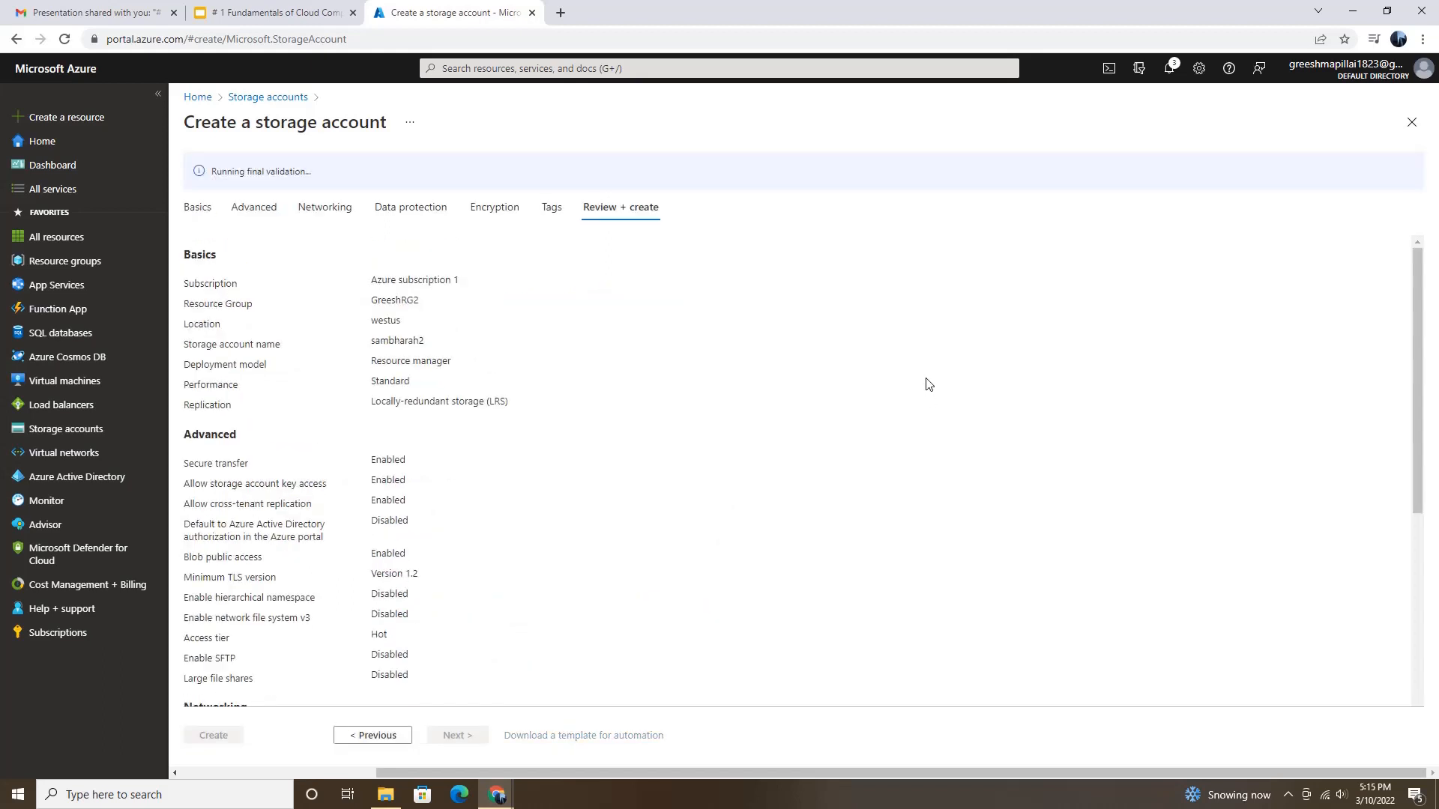
pyautogui.click(219, 738)
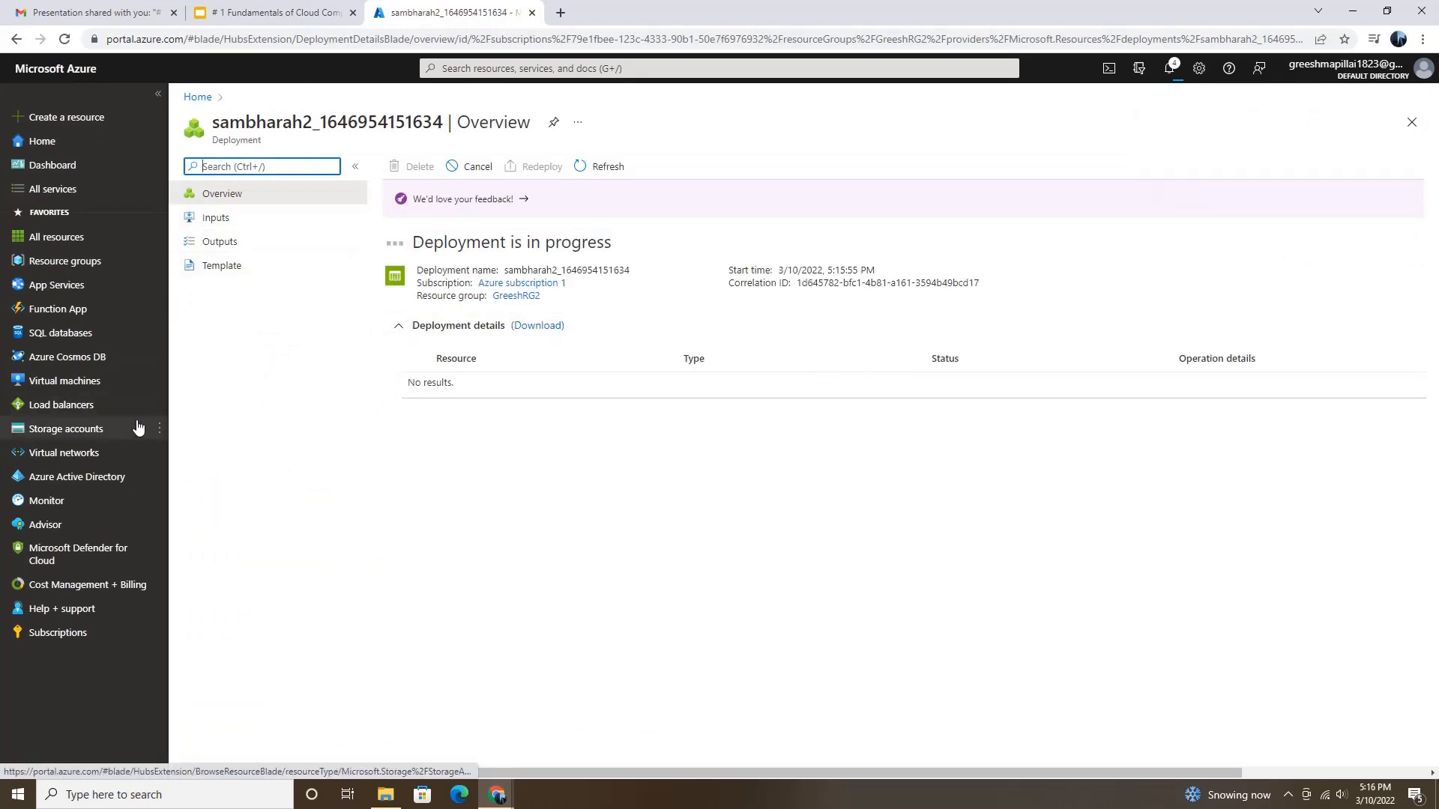
# Step: Return to the storage accounts and open the containers of the sambharah account
pyautogui.click(66, 429)
pyautogui.click(249, 287)
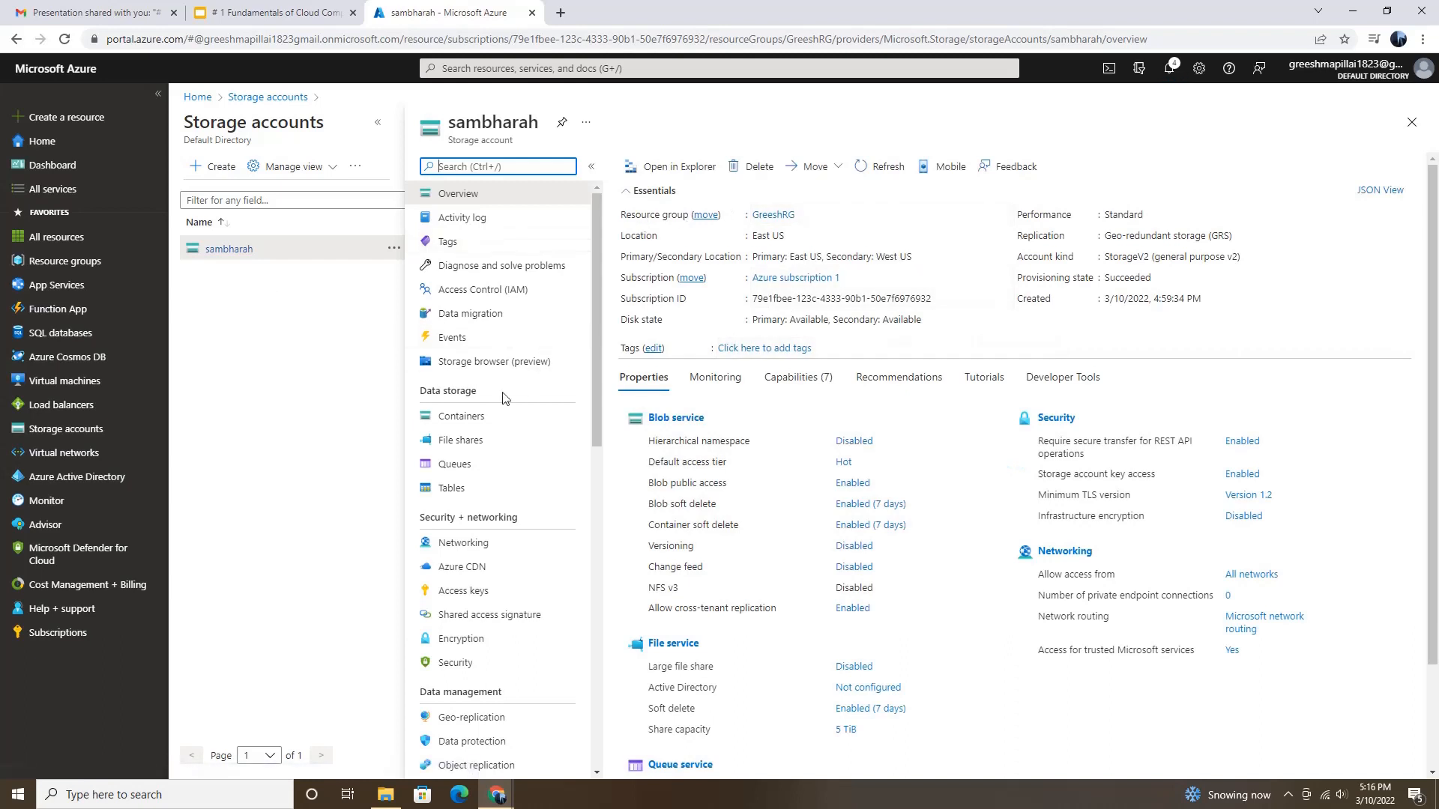
pyautogui.click(467, 422)
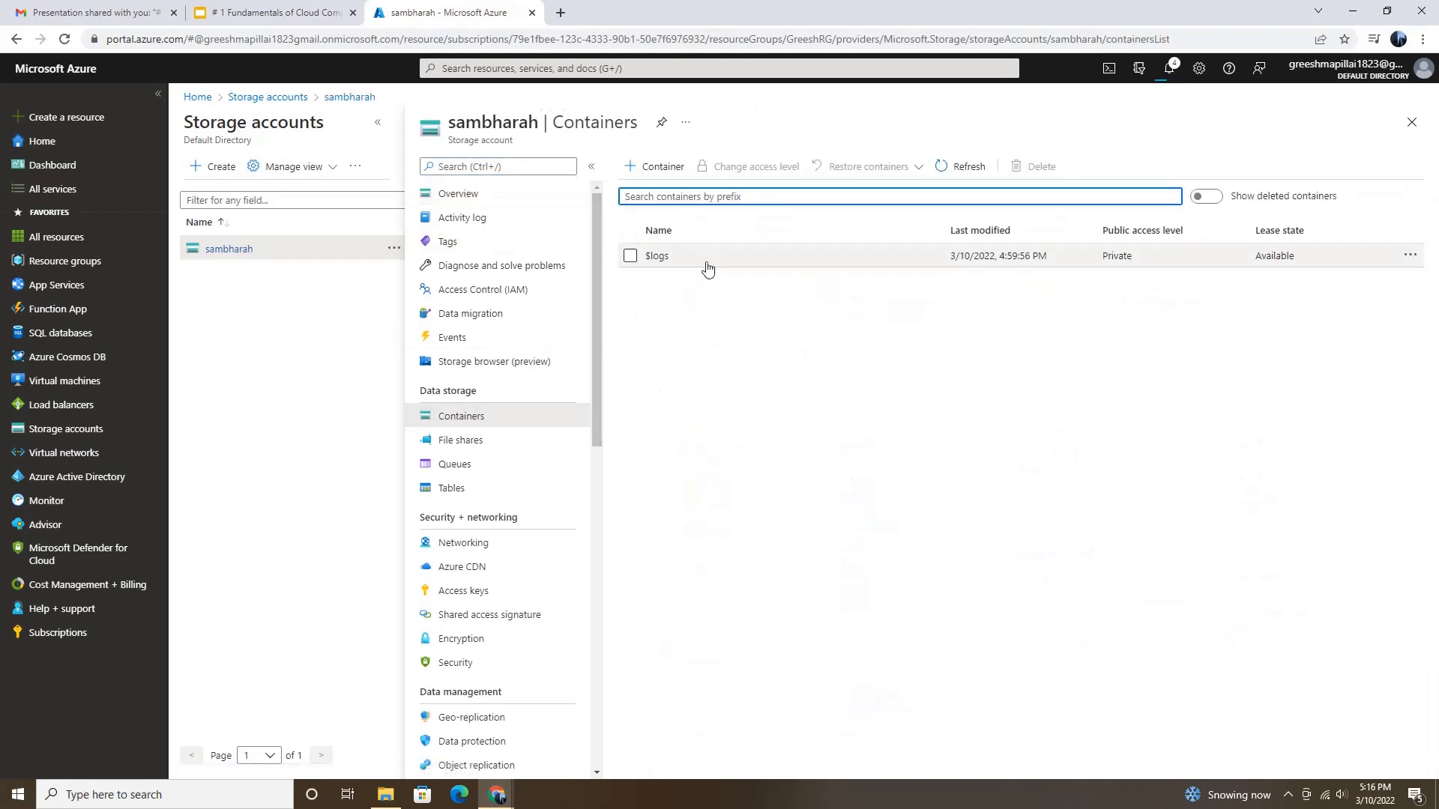
# Step: Create a container named eastcntr with the public access level Container (anonymous read access for containers and blobs)
pyautogui.click(665, 169)
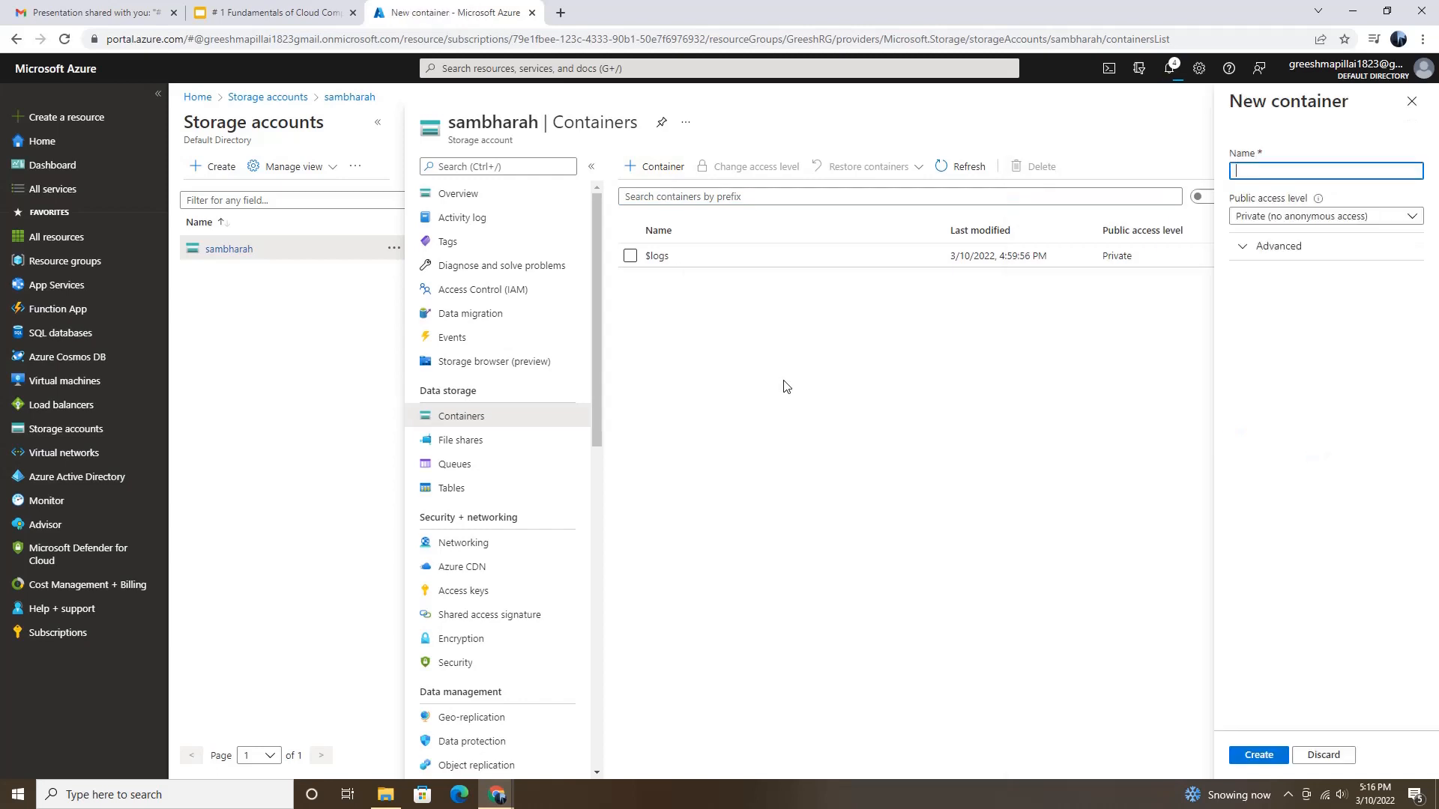
pyautogui.click(1251, 172)
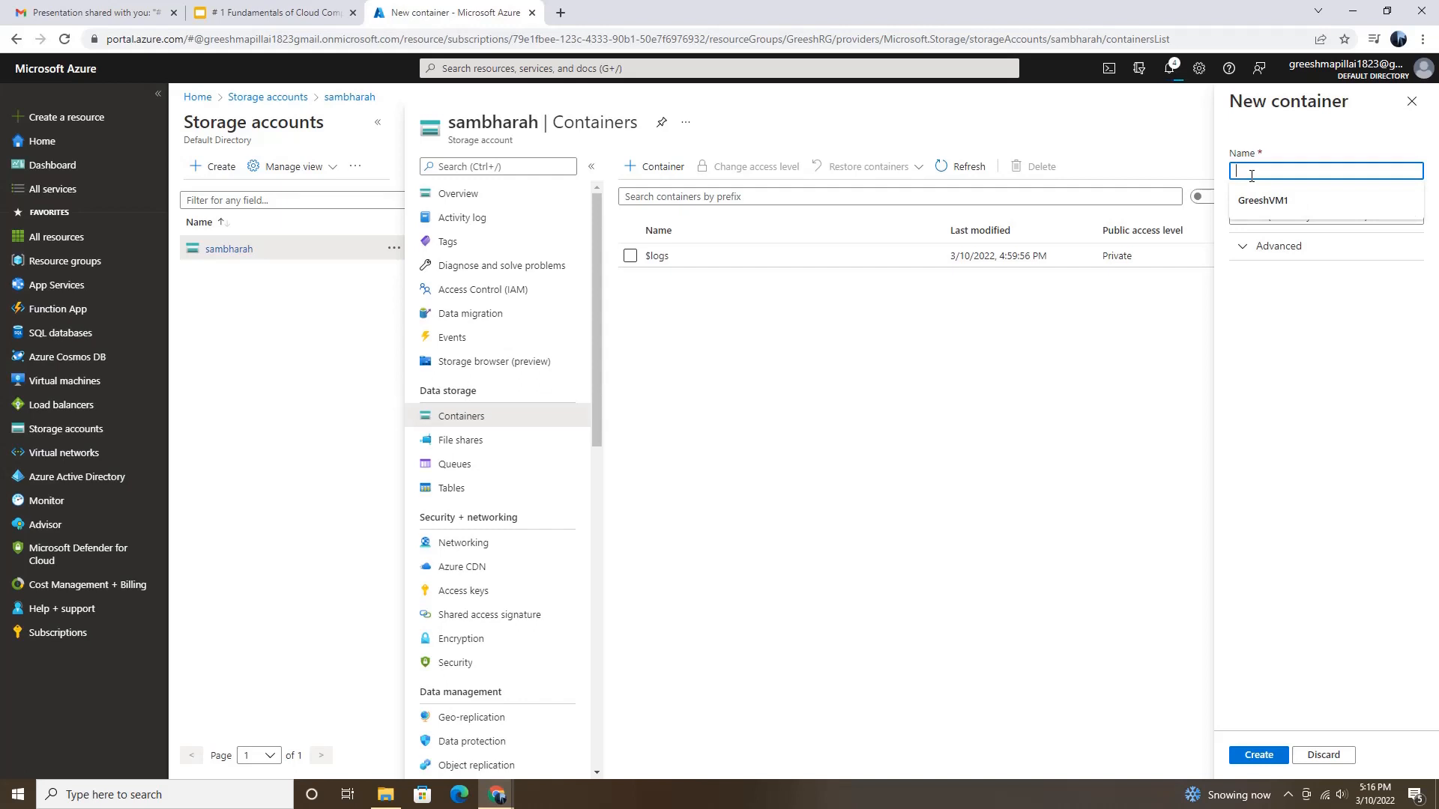
pyautogui.write('eastcntr')
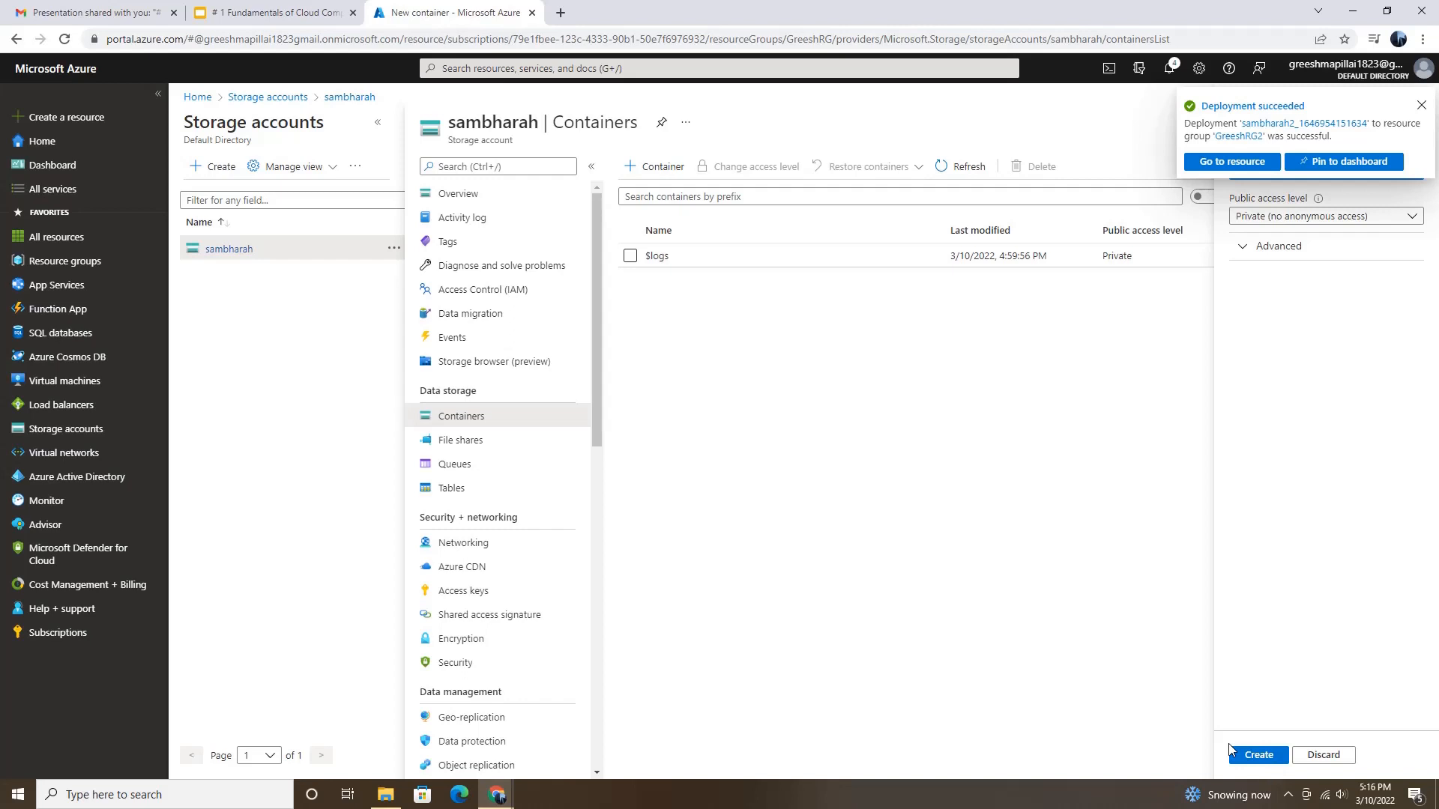
pyautogui.click(1312, 217)
pyautogui.click(1274, 283)
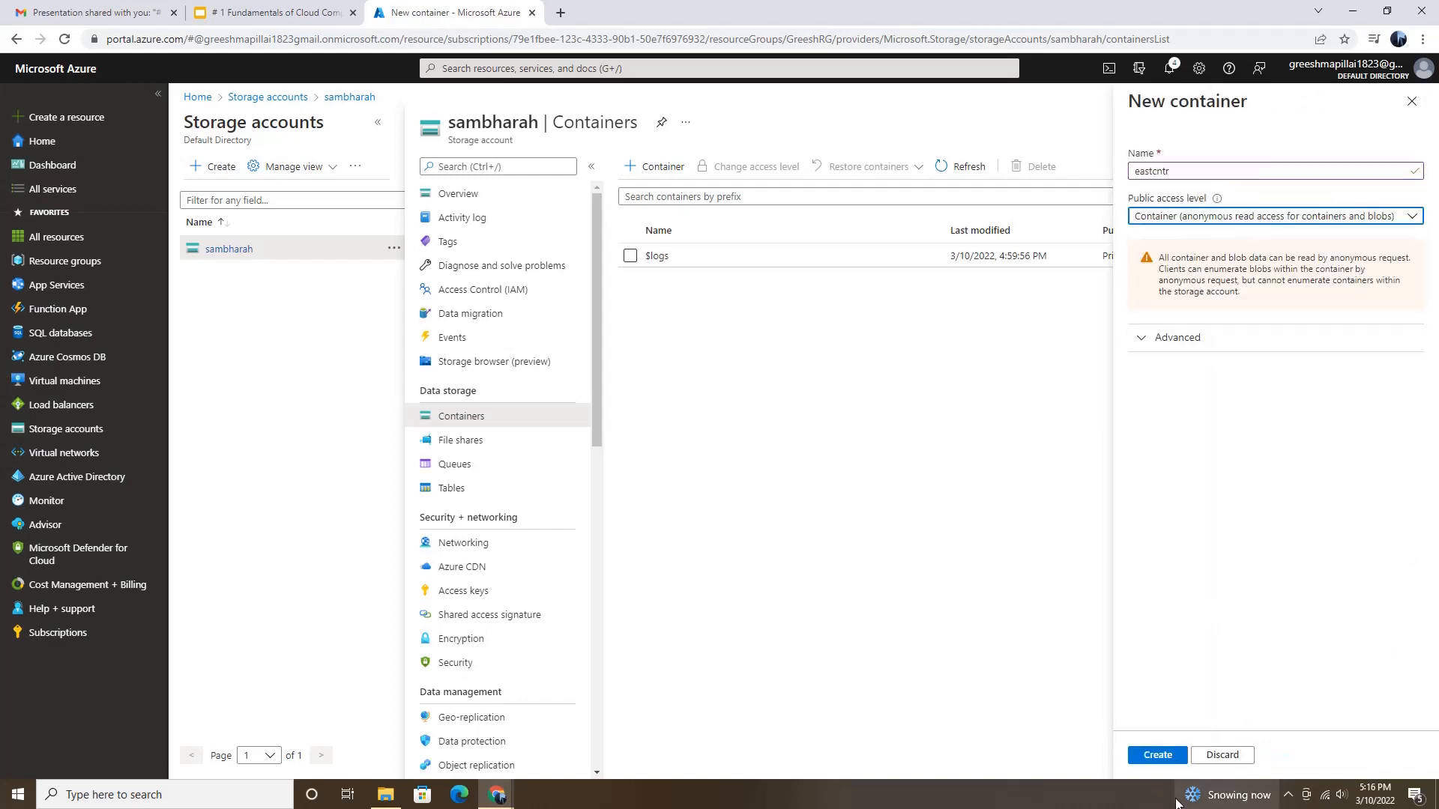
pyautogui.click(1165, 757)
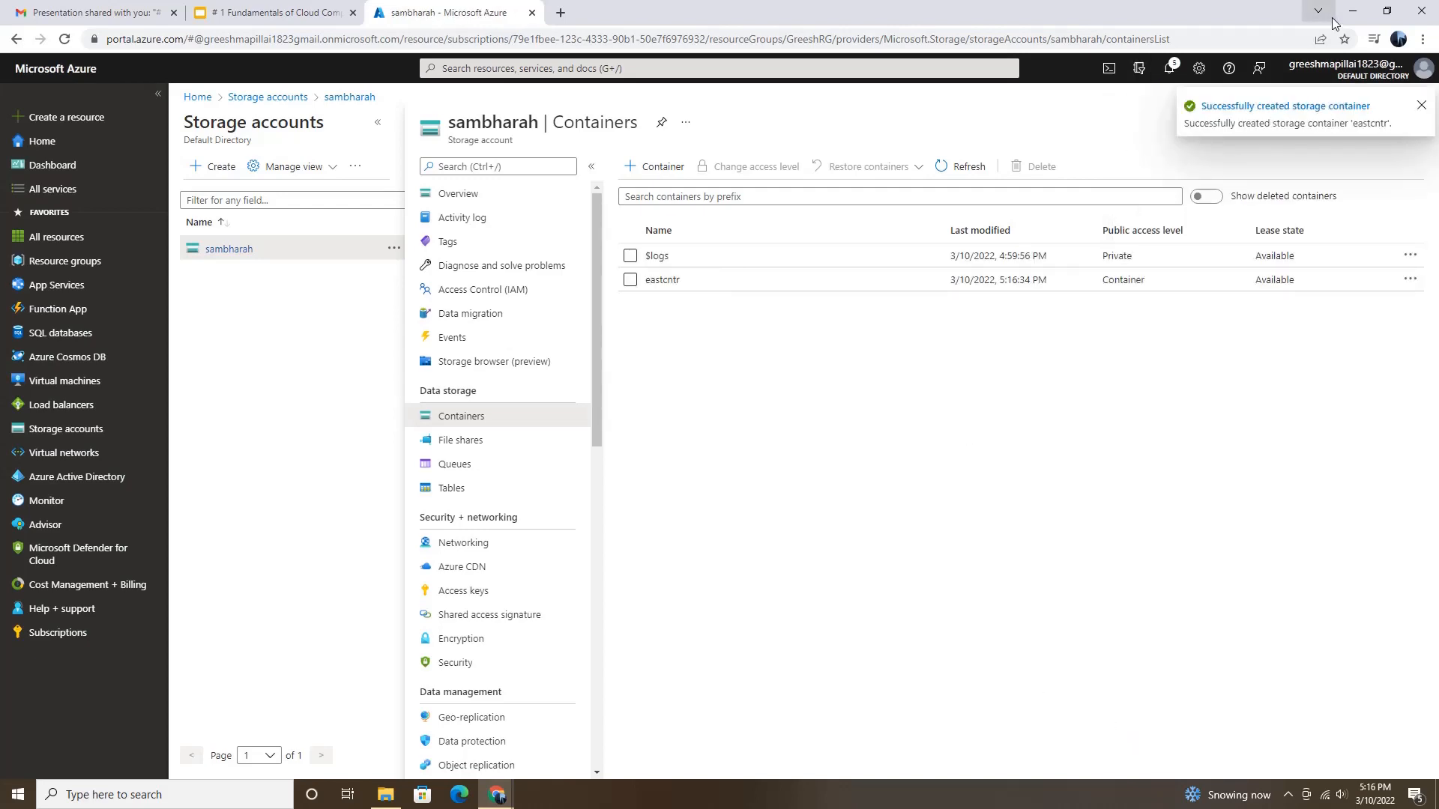
# Step: Switch to File Explorer and create a rich text document named myword in the EKASCLOUD folder
pyautogui.click(385, 794)
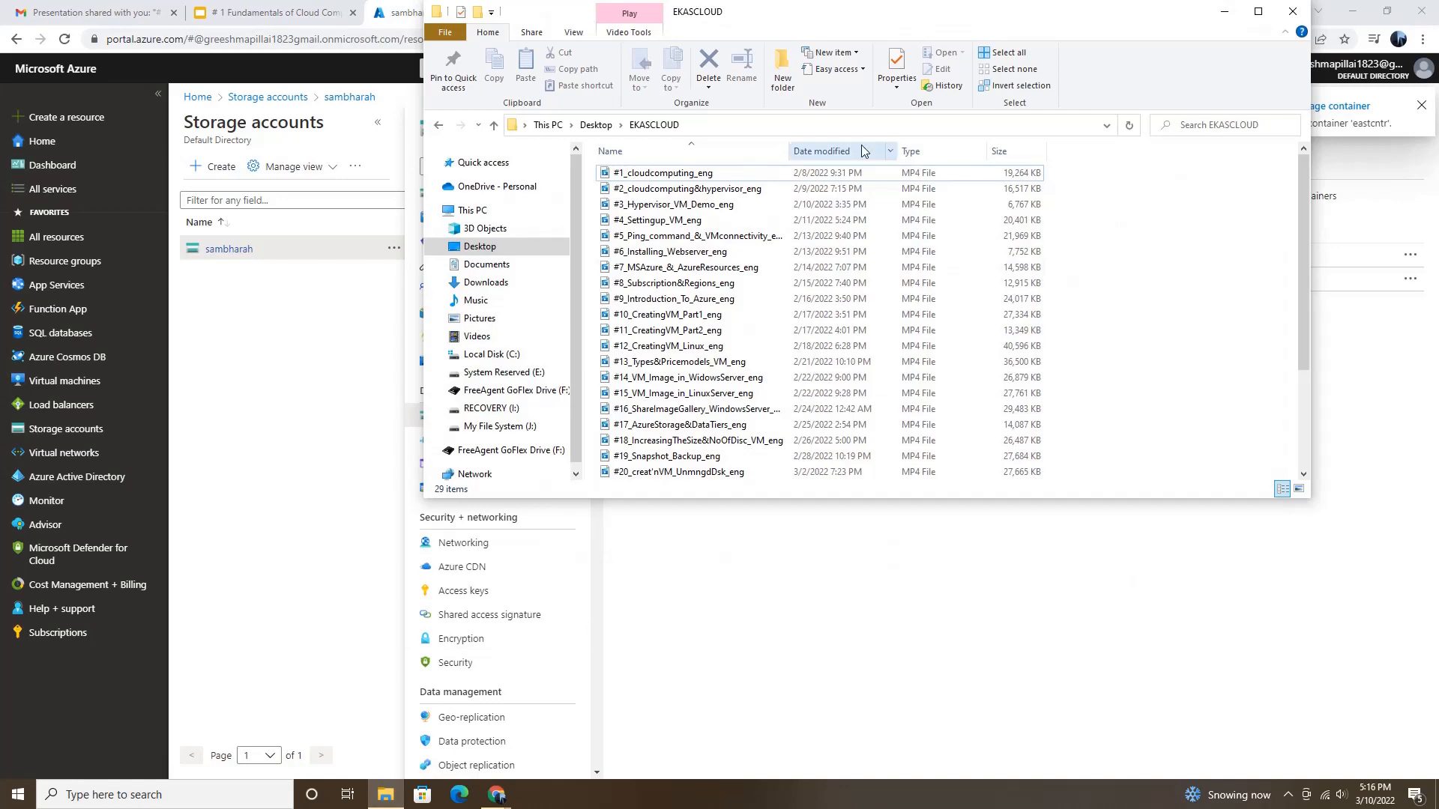
pyautogui.click(1258, 11)
pyautogui.rightClick(257, 678)
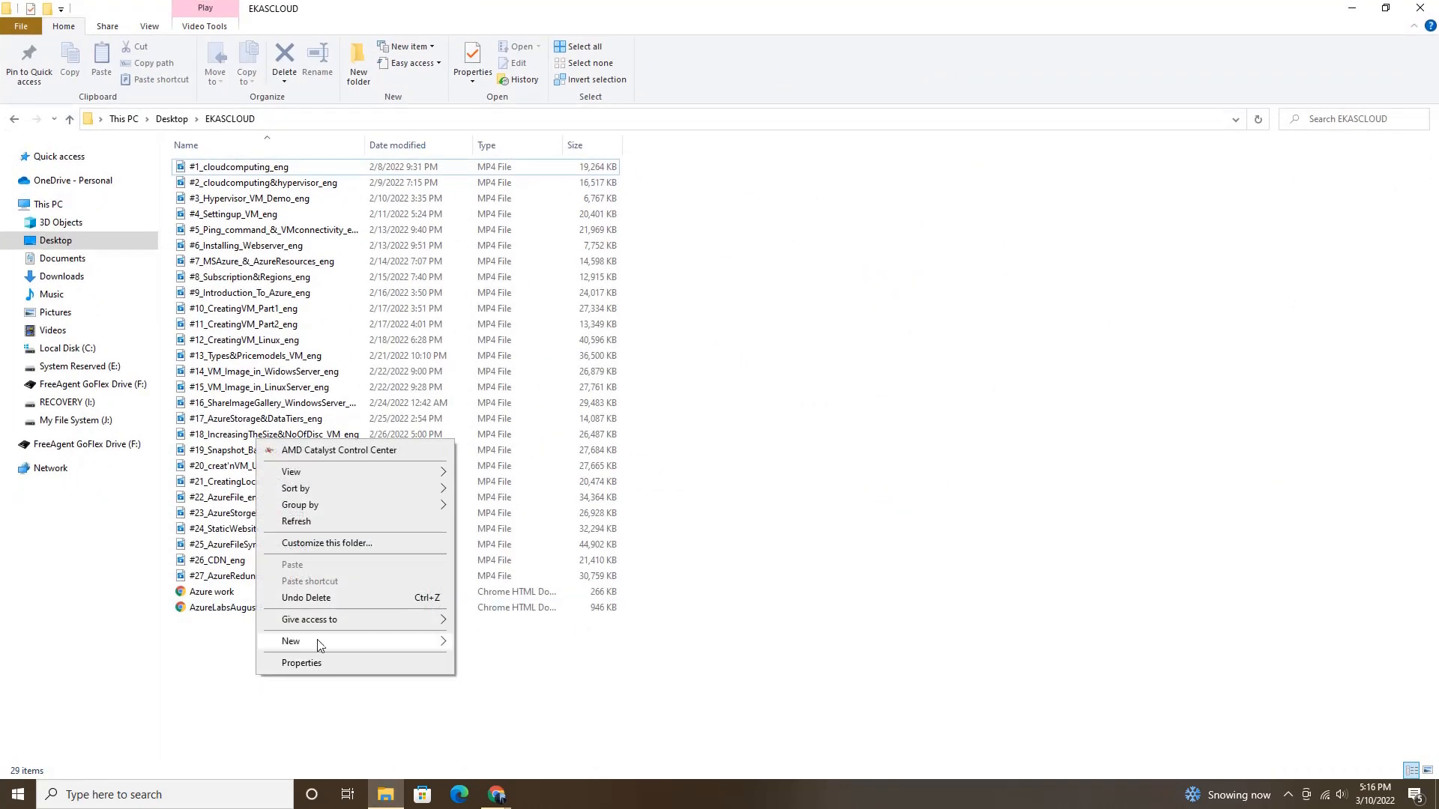
pyautogui.moveTo(319, 642)
pyautogui.click(509, 591)
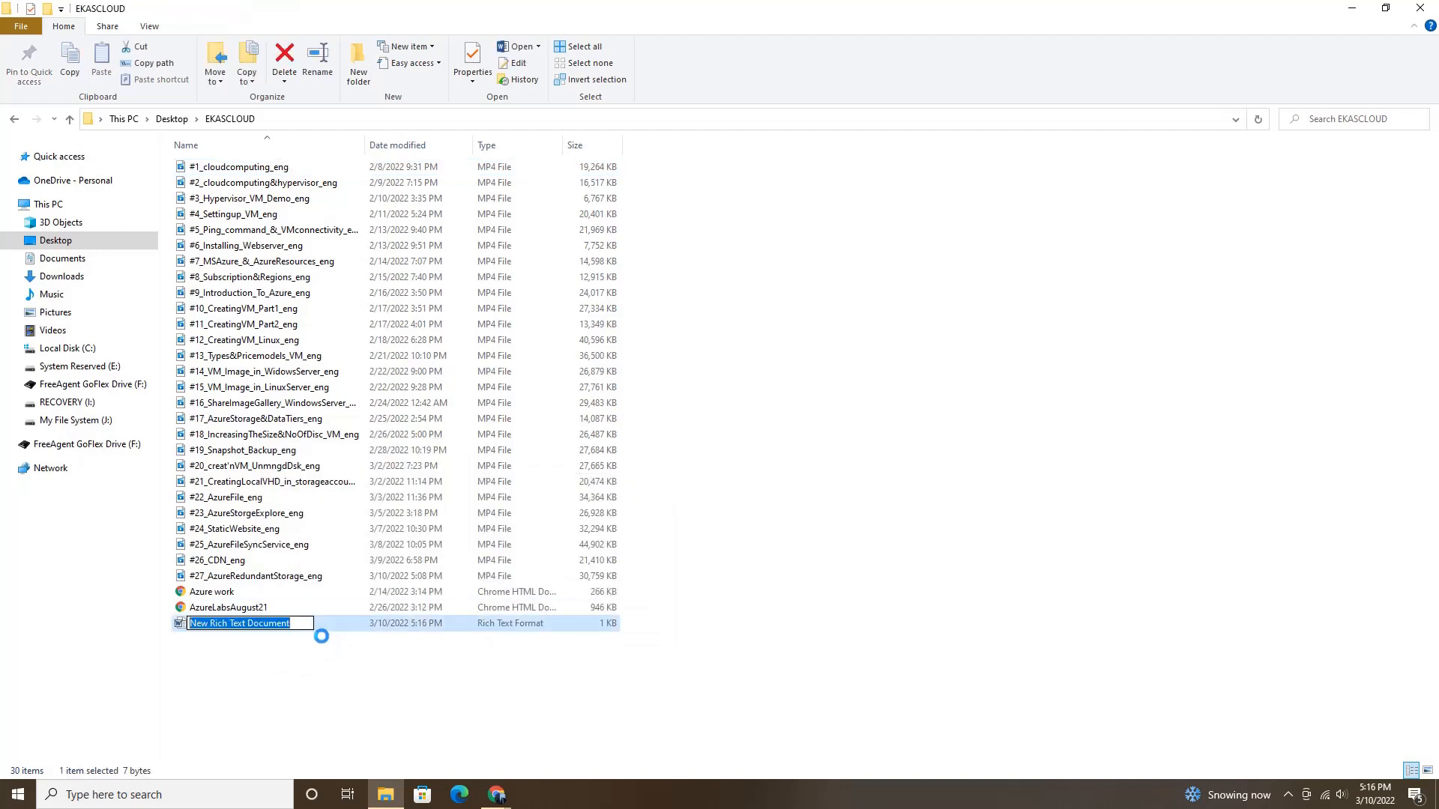
pyautogui.write('myw')
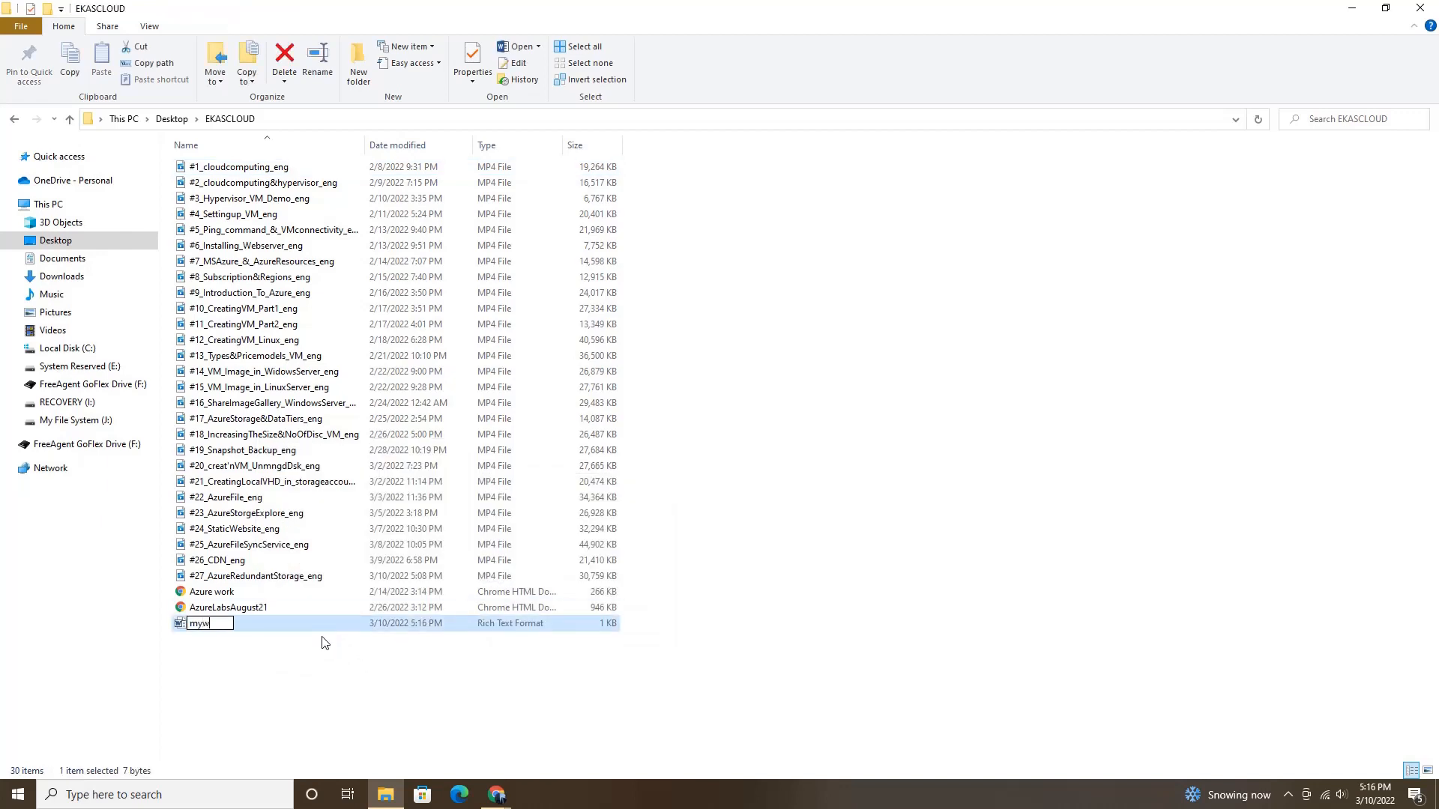
pyautogui.write('ord')
pyautogui.click(332, 650)
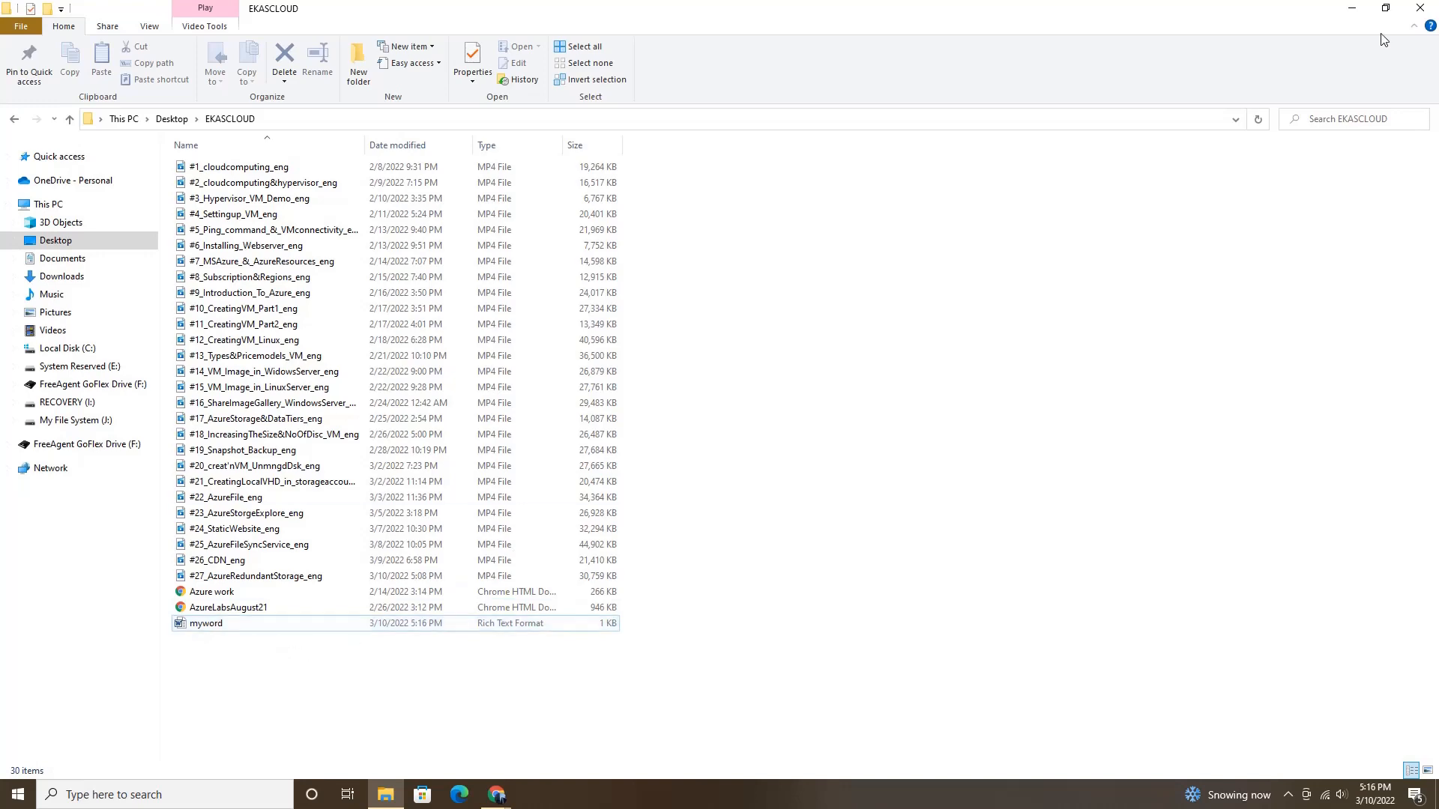
pyautogui.click(1352, 9)
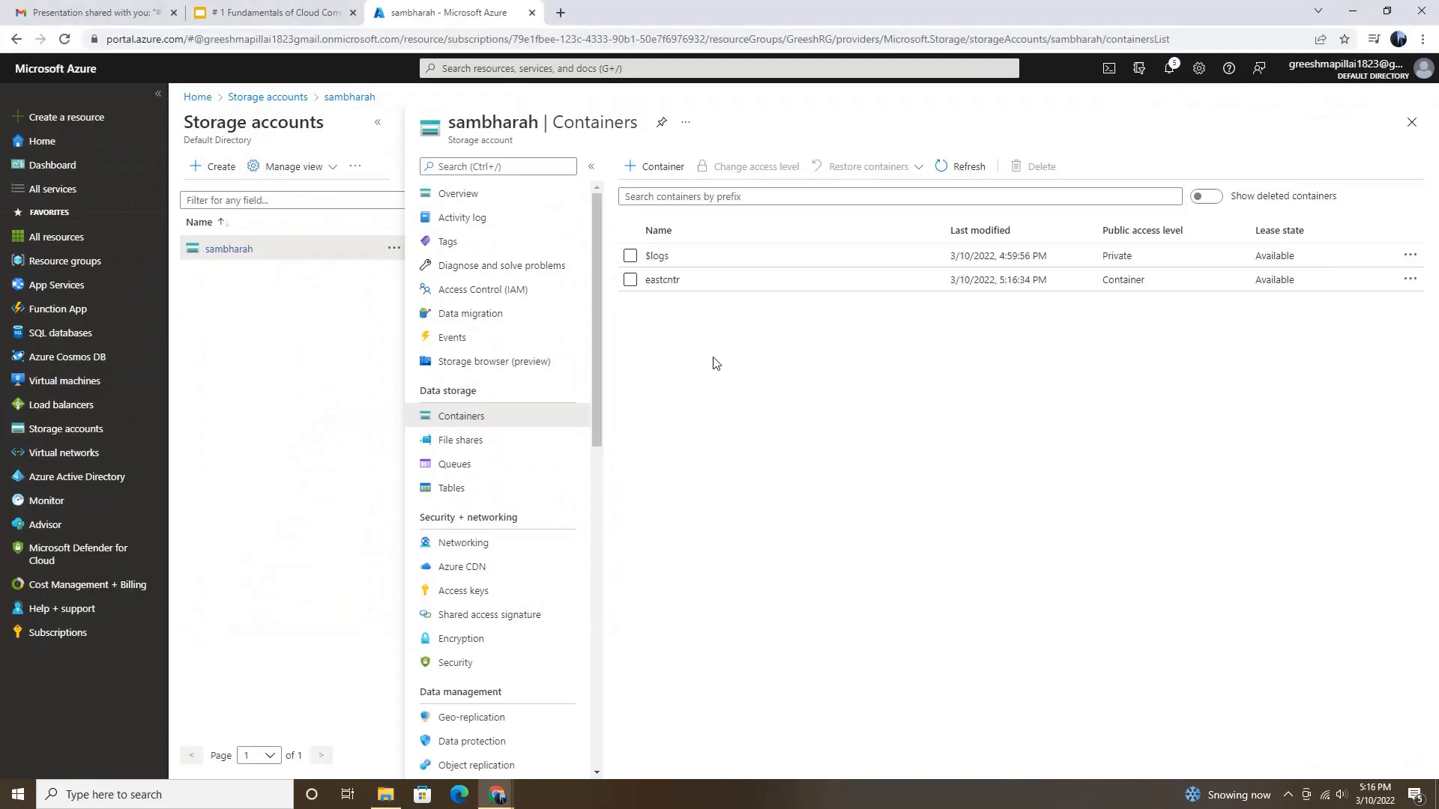
# Step: Upload the myword document from the EKASCLOUD folder to the eastcntr container in the Azure portal
pyautogui.click(662, 281)
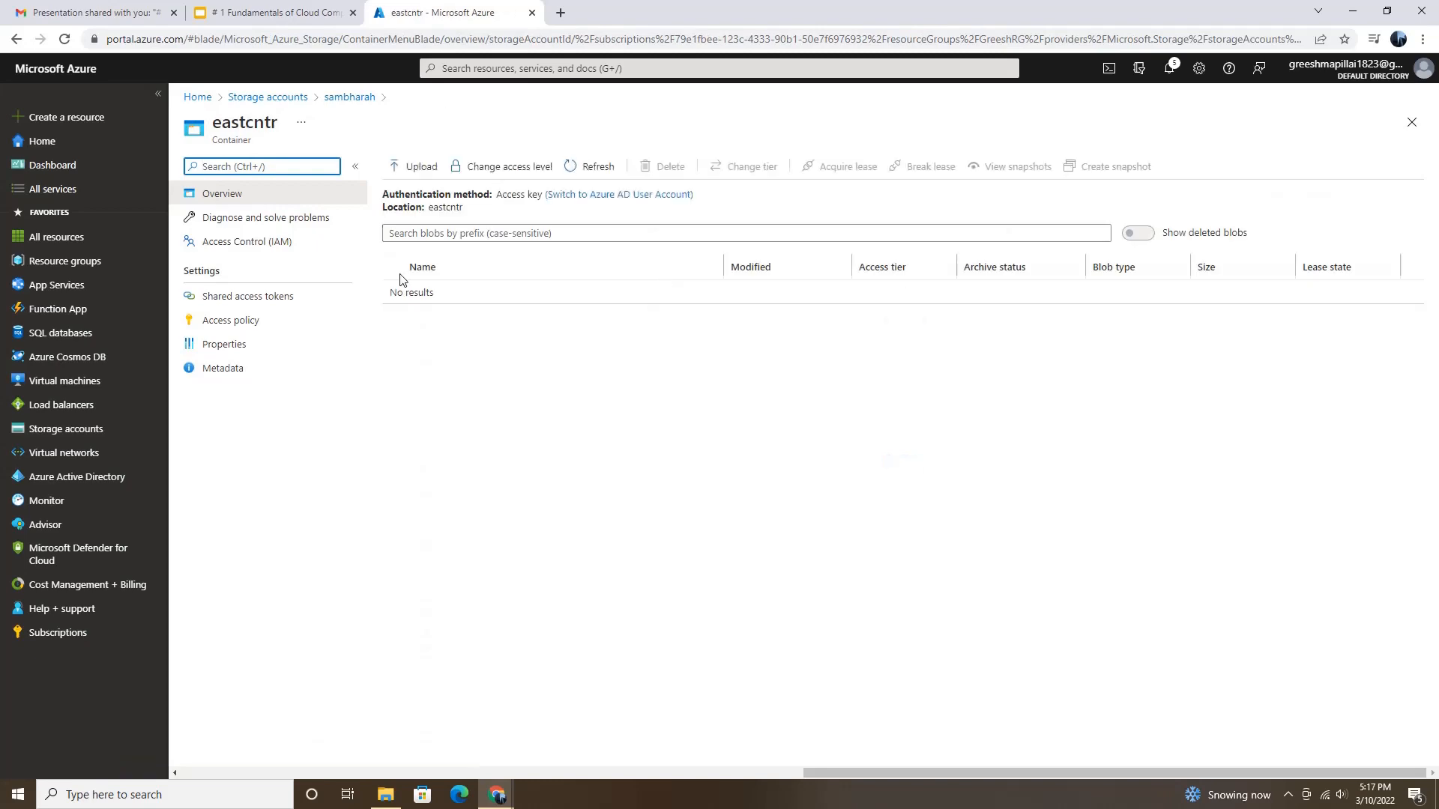
pyautogui.click(414, 166)
pyautogui.click(1417, 164)
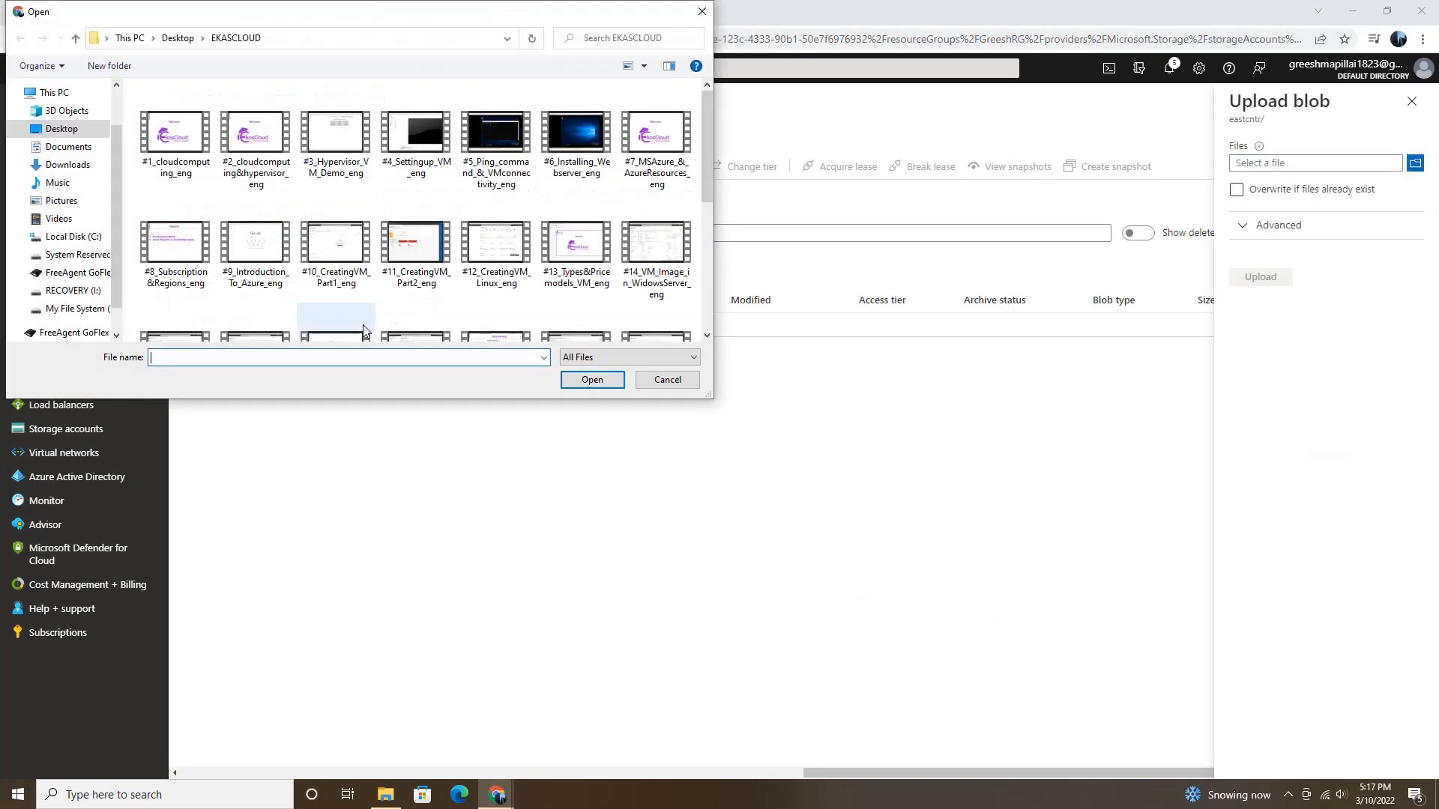
pyautogui.scroll(-5, 367, 329)
pyautogui.click(281, 304)
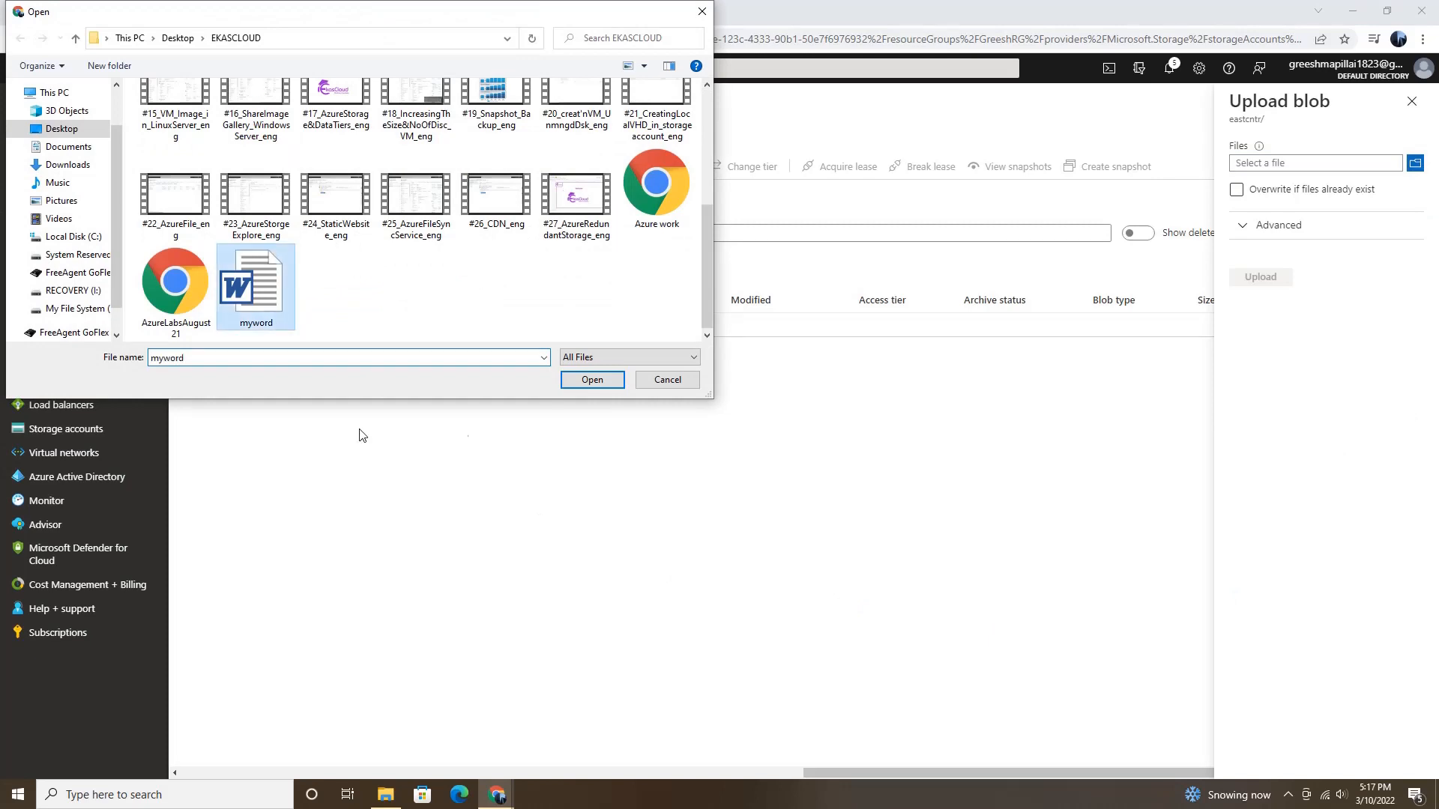
pyautogui.click(592, 380)
pyautogui.click(1256, 280)
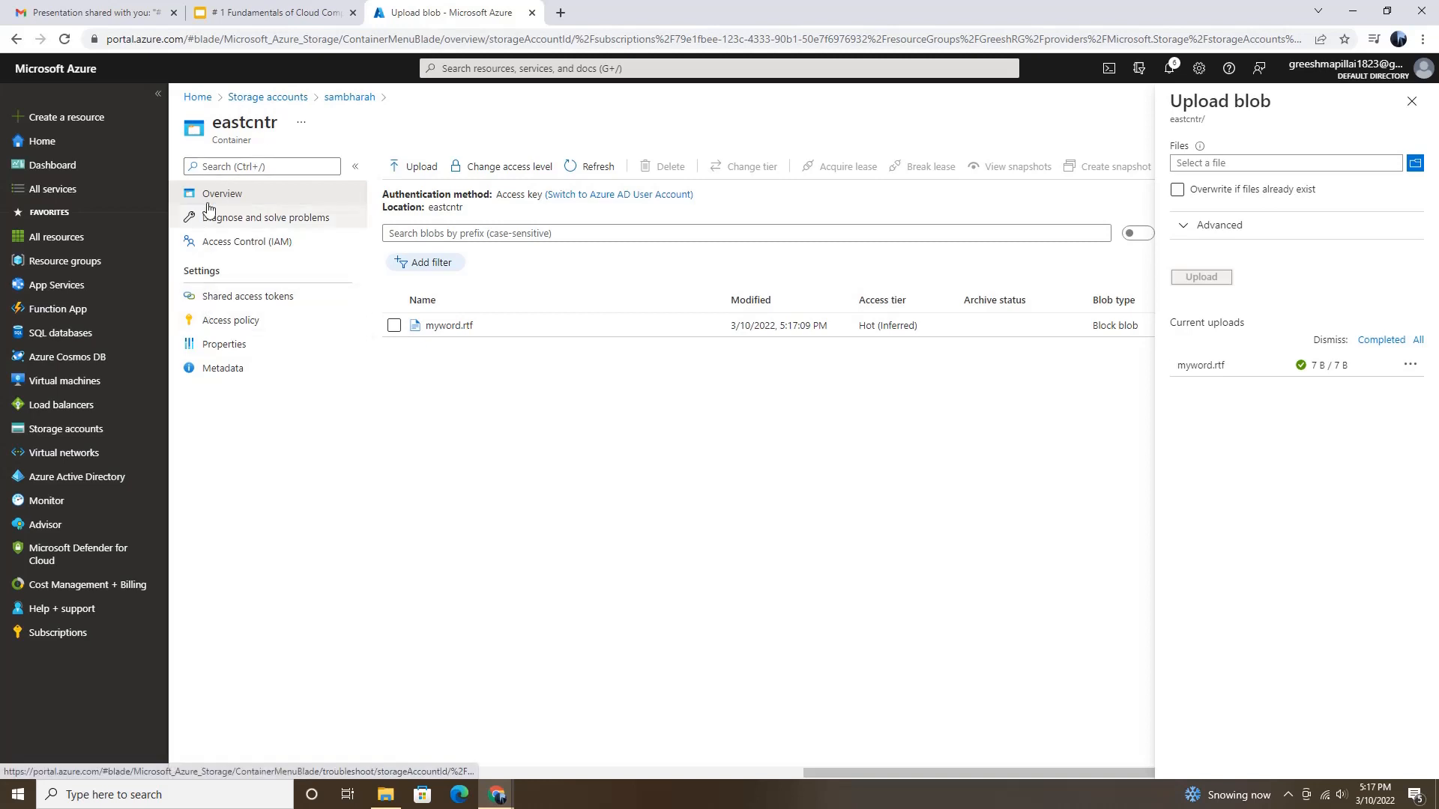
pyautogui.click(1287, 794)
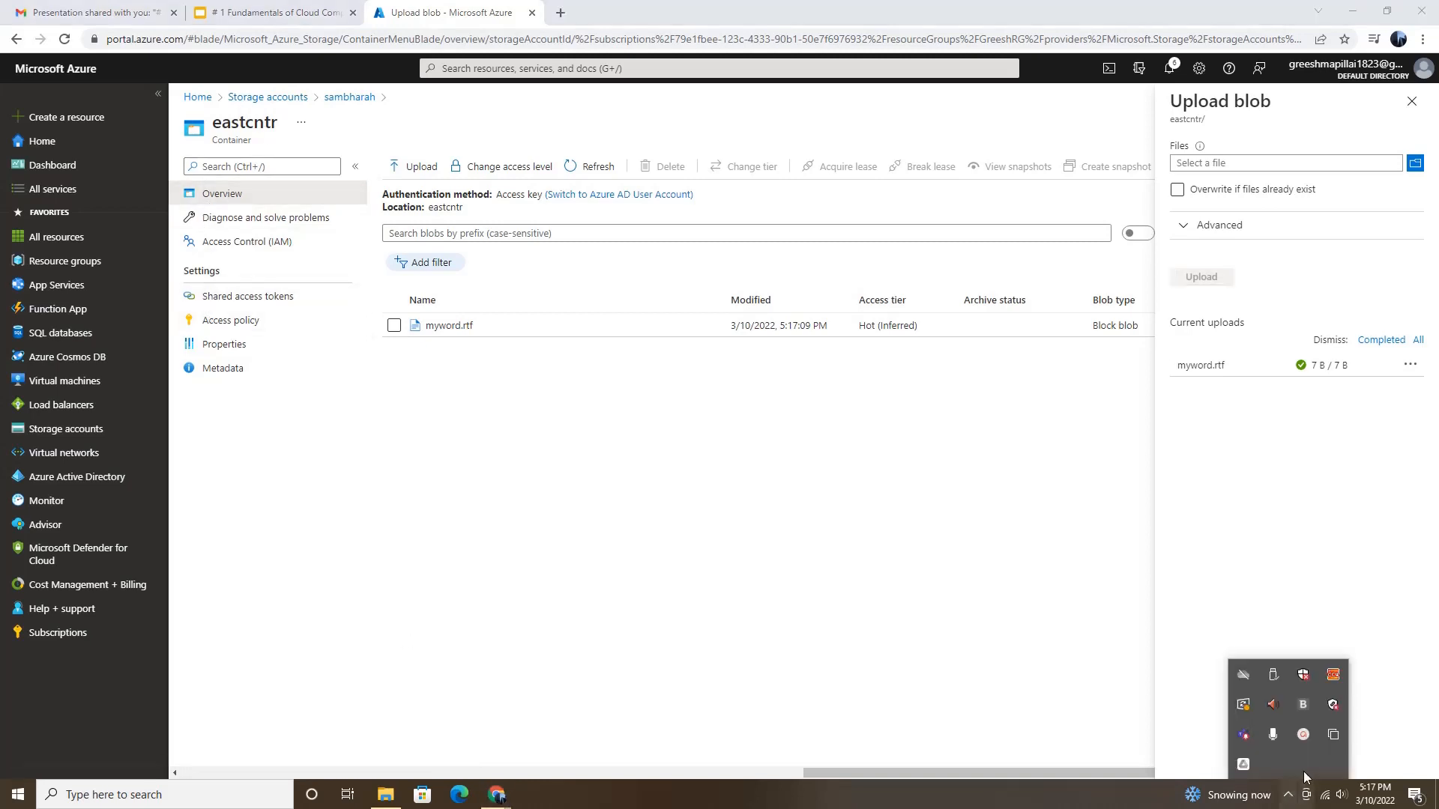
pyautogui.click(1305, 738)
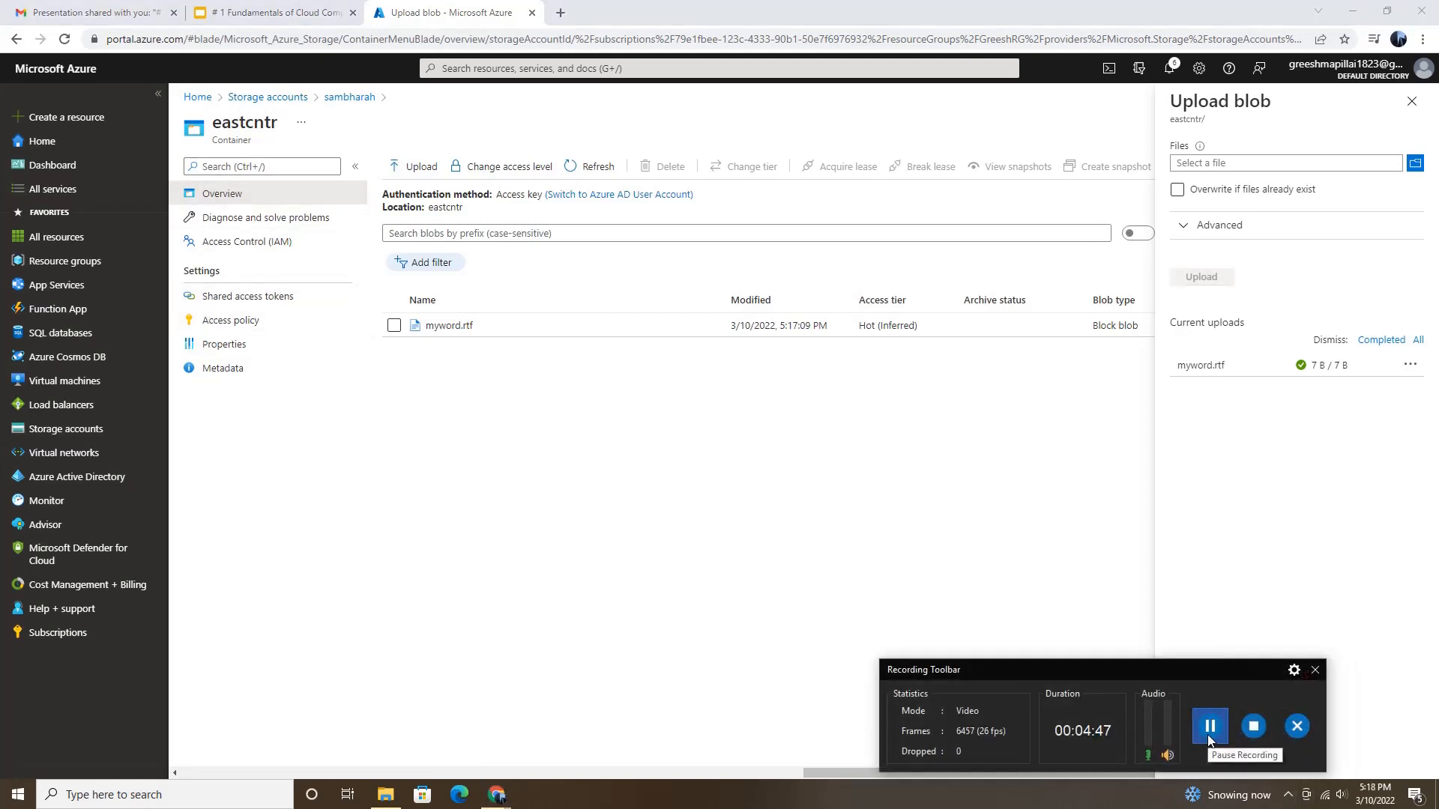
pyautogui.click(1314, 669)
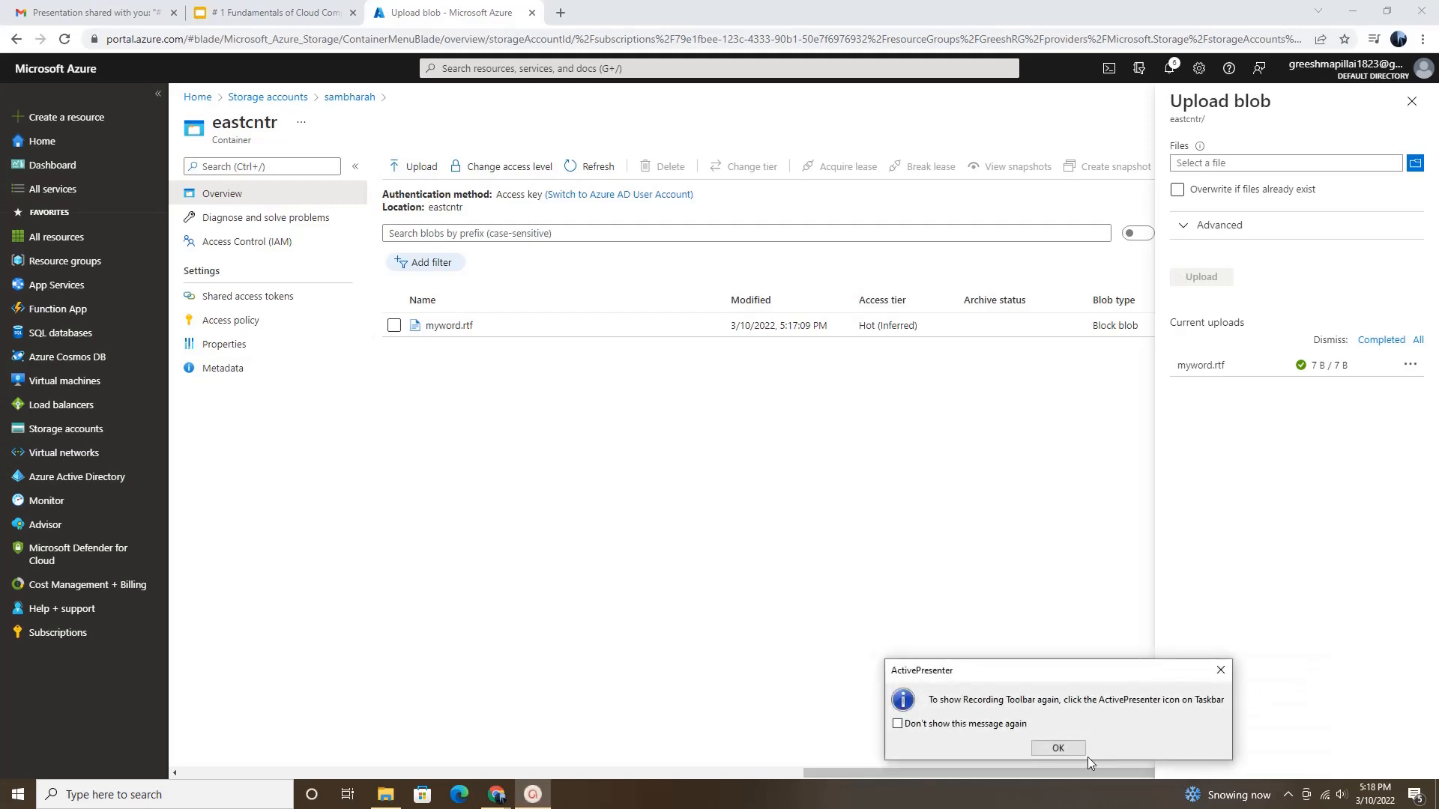
# Step: Return to the storage accounts and open the containers of the sambharah2 account
pyautogui.click(1067, 748)
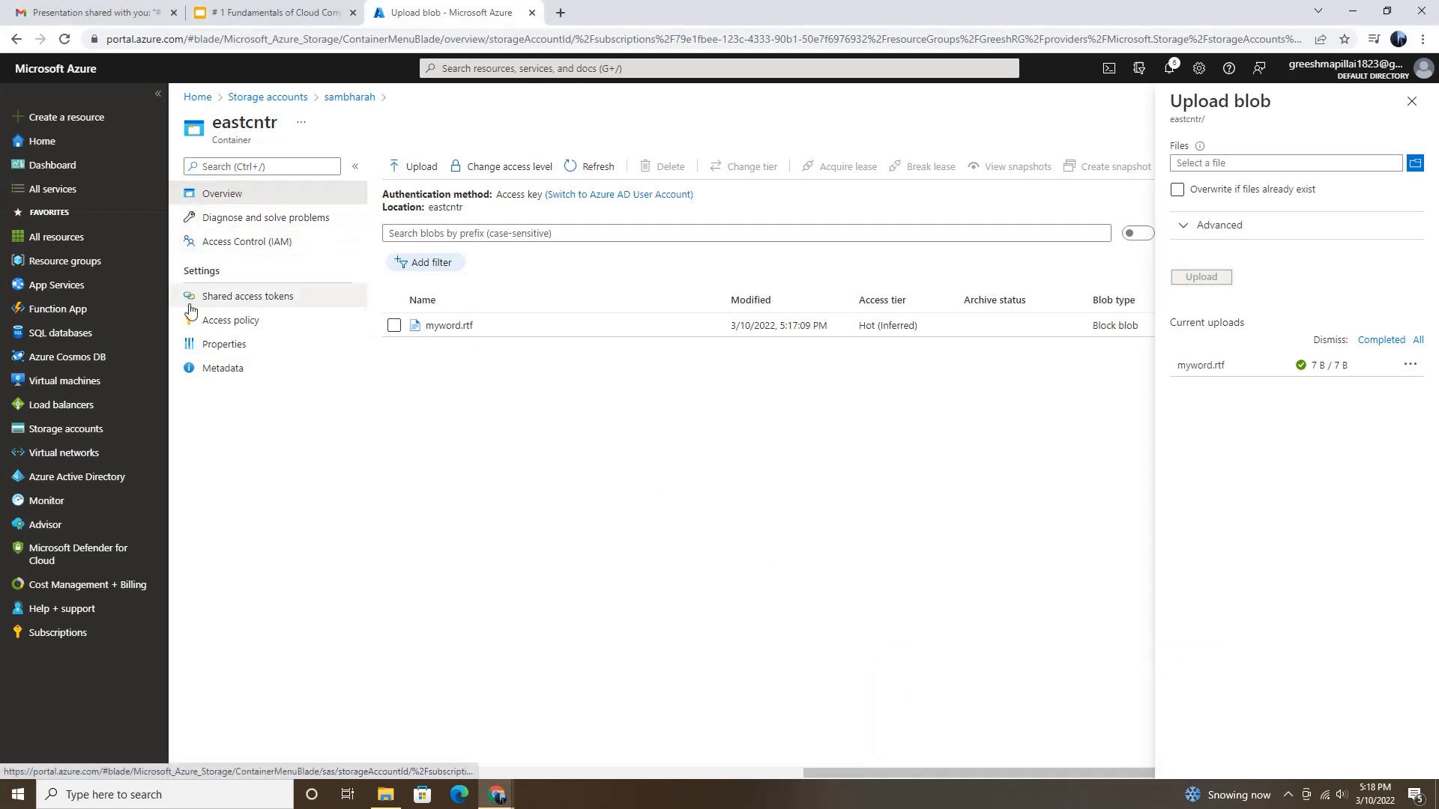
pyautogui.click(64, 429)
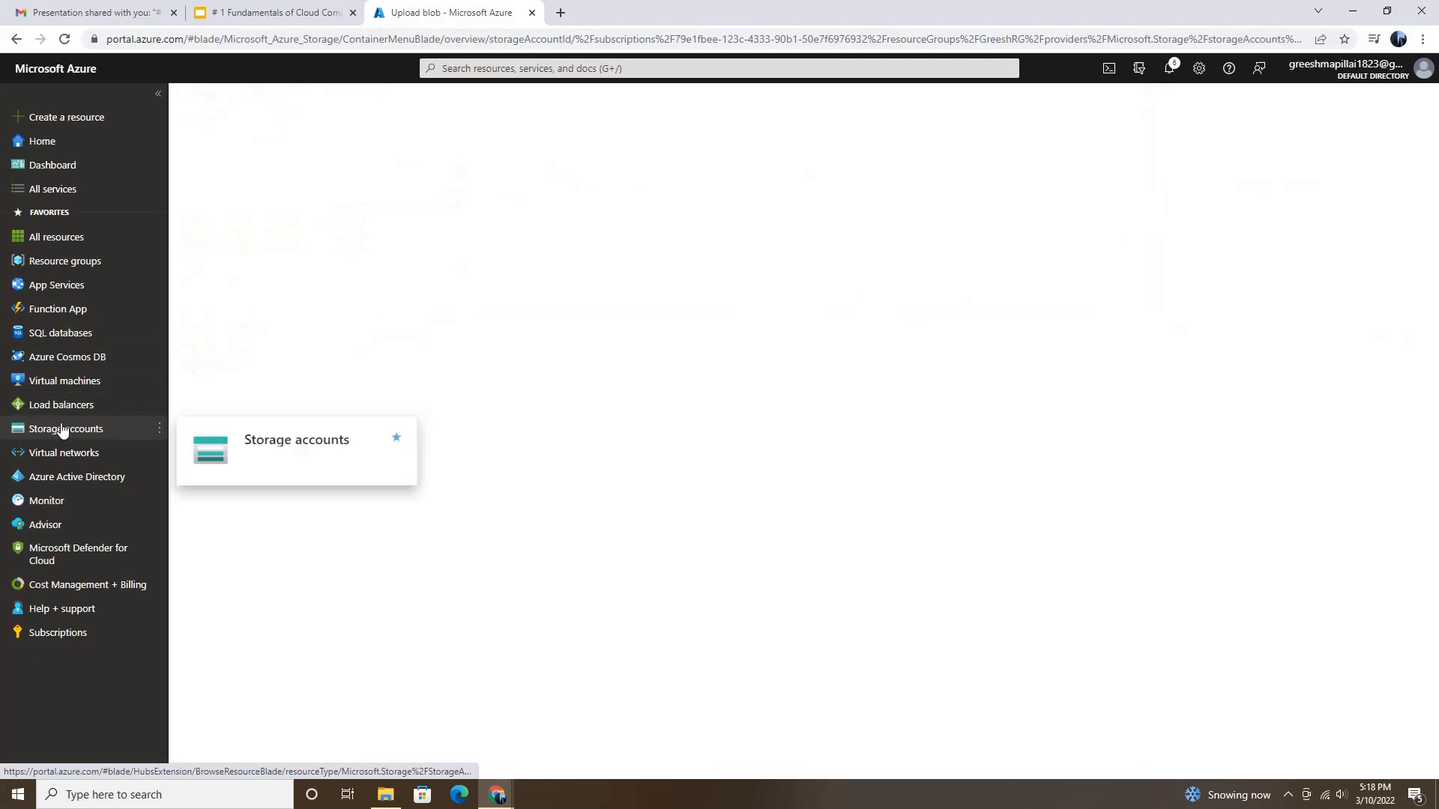
pyautogui.click(257, 311)
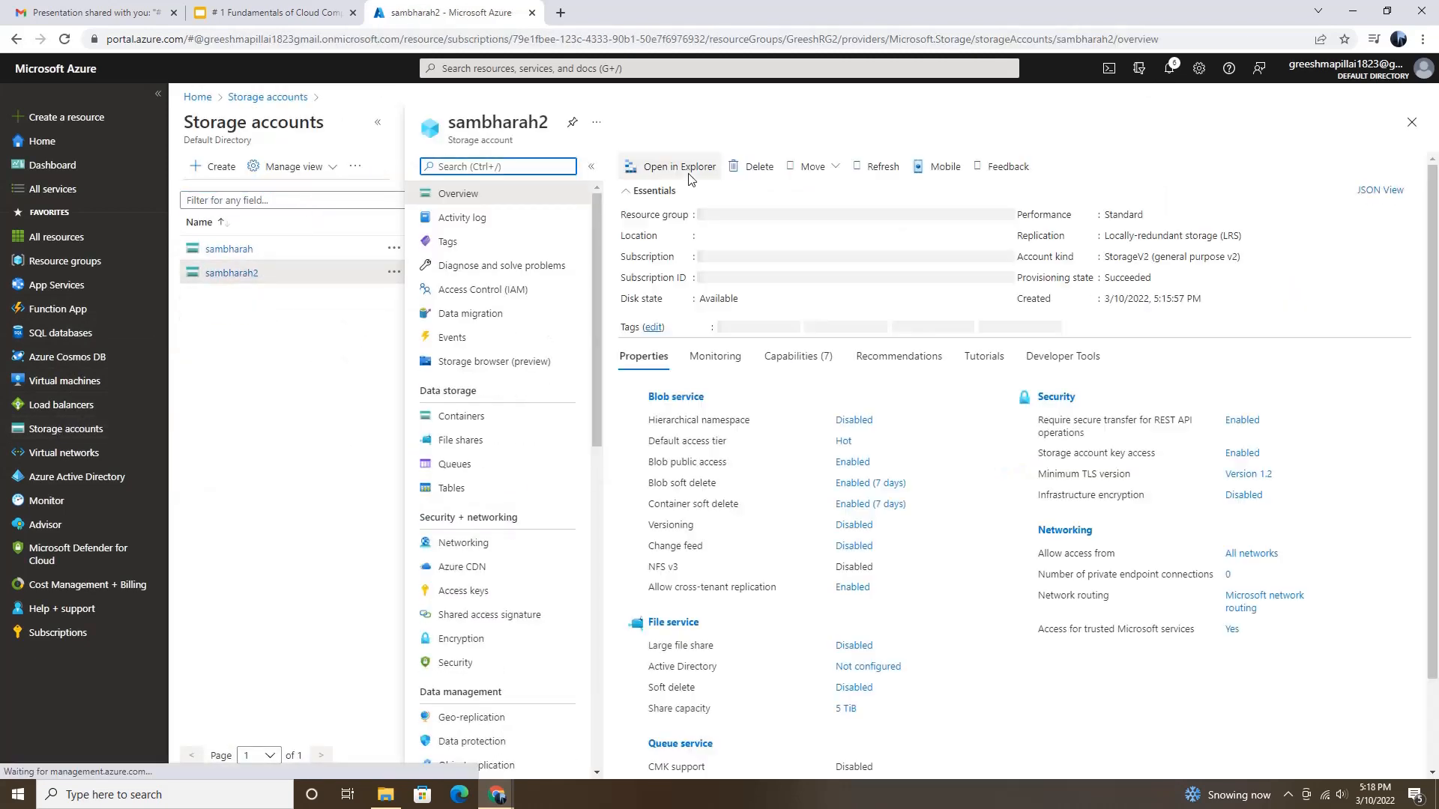
pyautogui.click(460, 415)
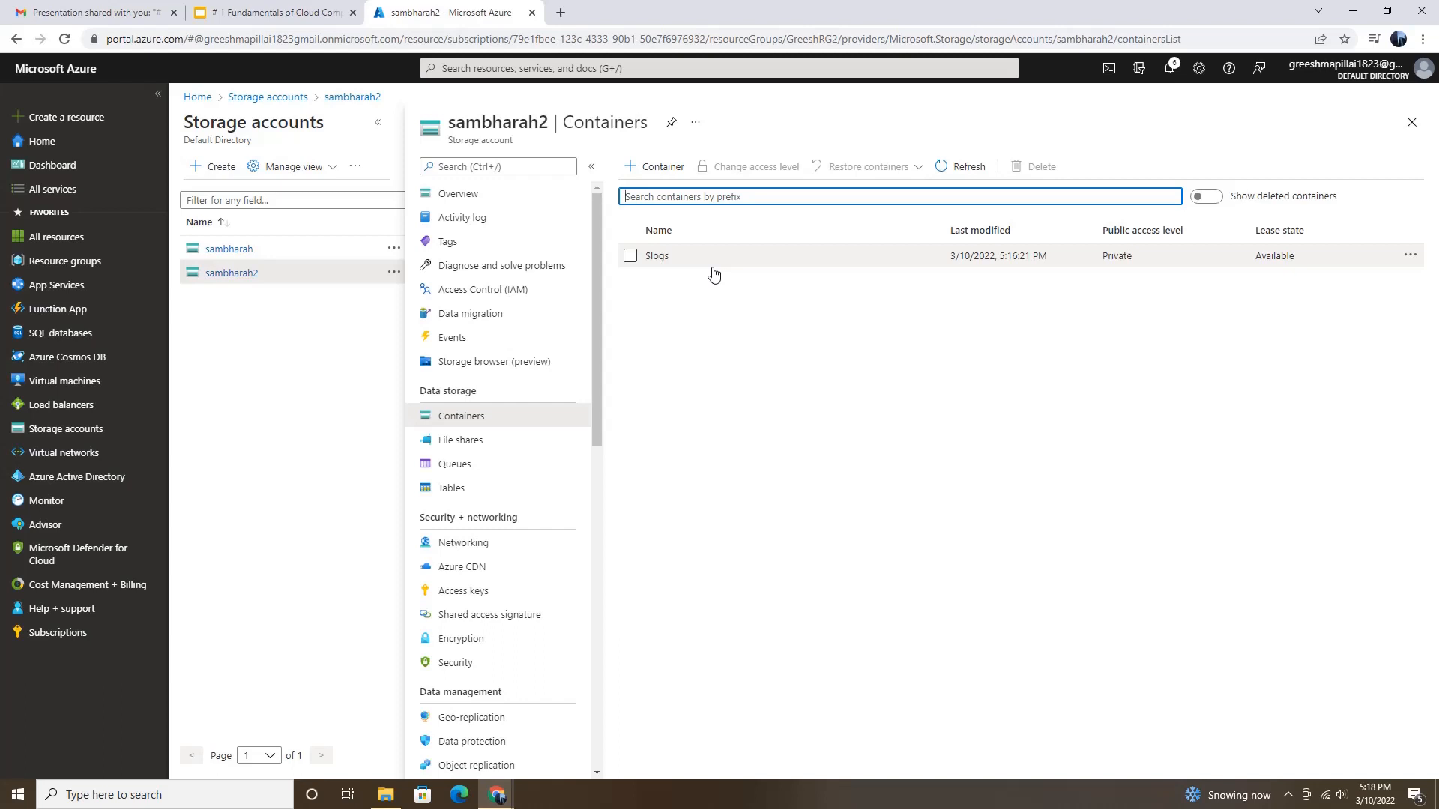
# Step: Create a container named westcntr with the public access level Container in the sambharah2 account
pyautogui.click(657, 166)
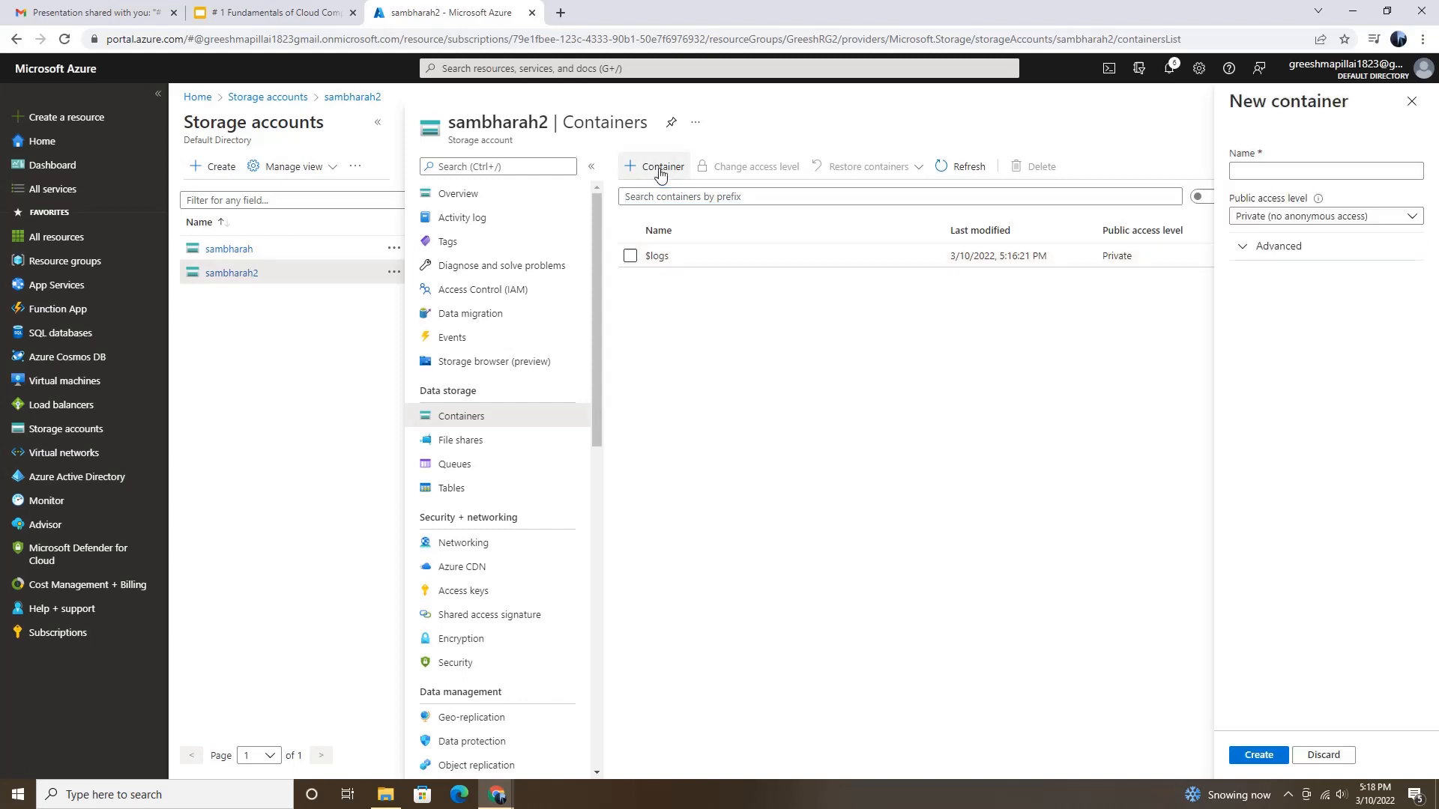
pyautogui.click(1332, 169)
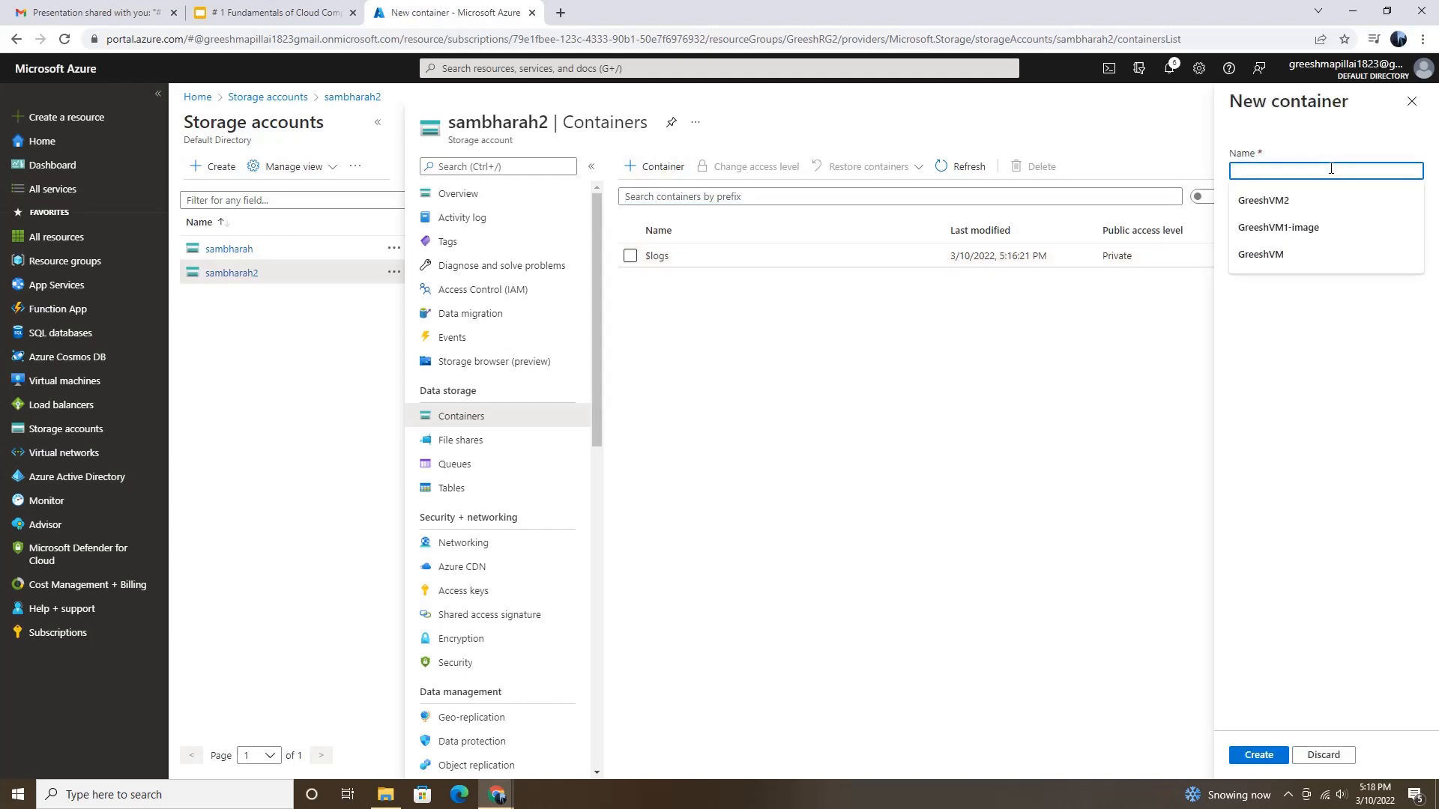
pyautogui.write('westcntr')
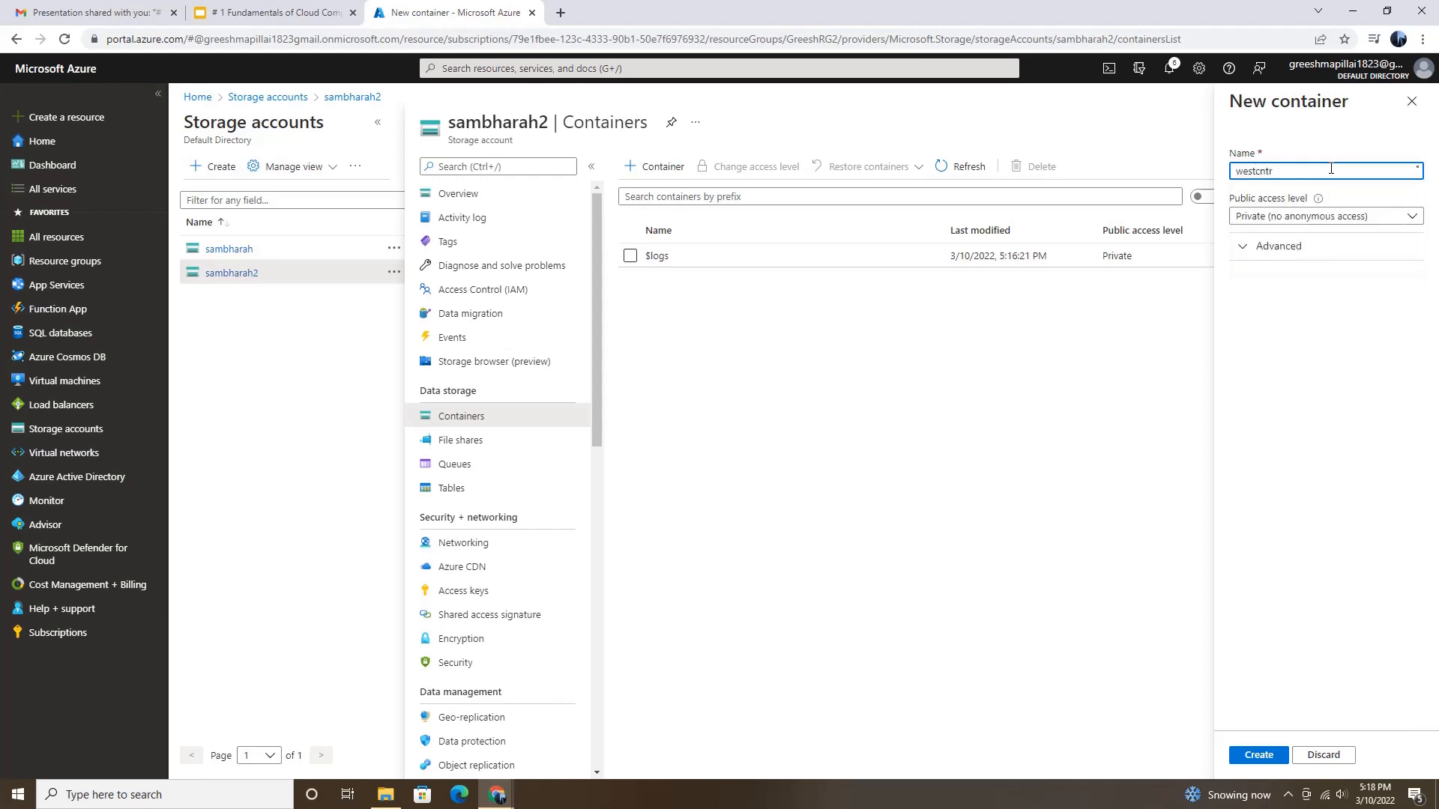
pyautogui.click(1383, 217)
pyautogui.click(1226, 290)
pyautogui.click(1157, 756)
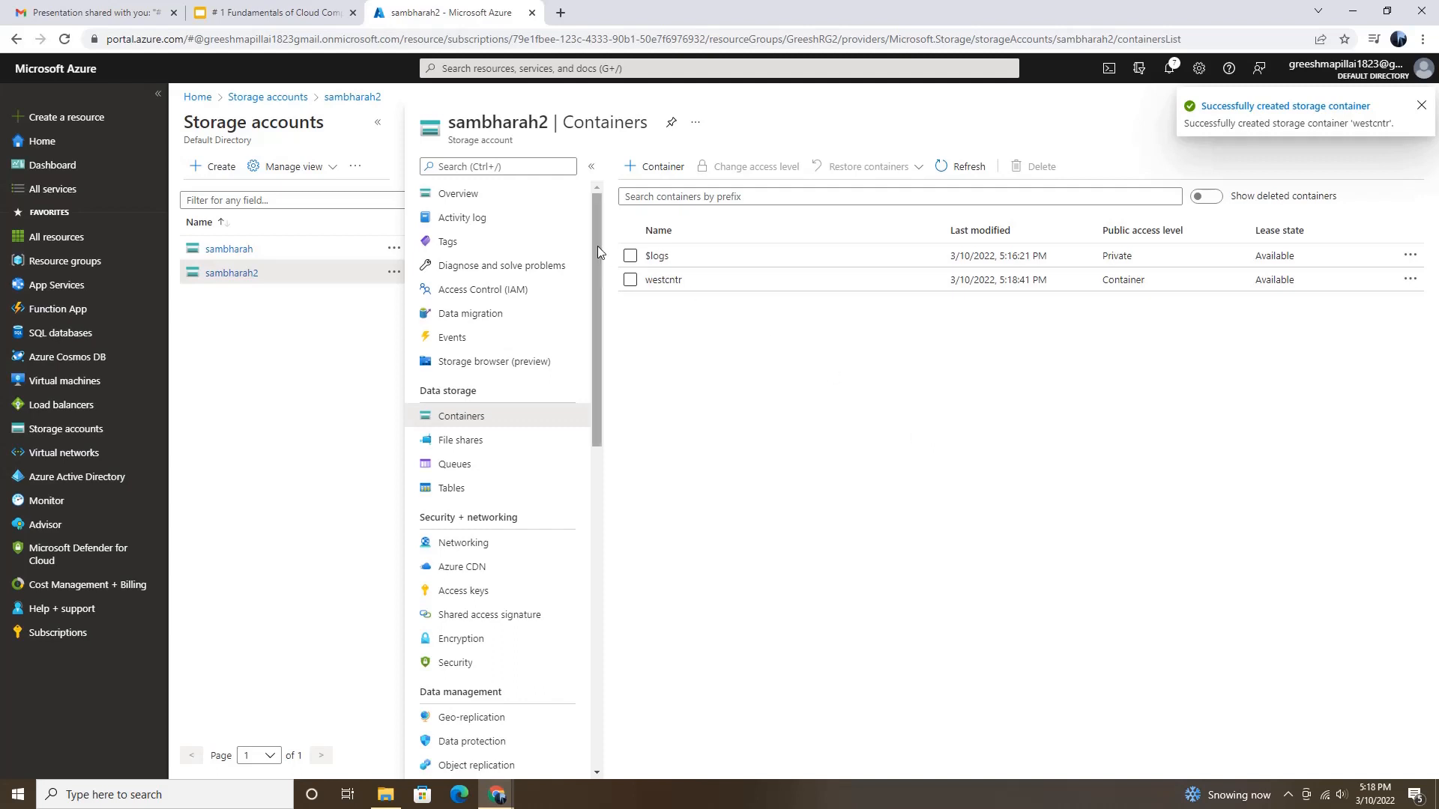
# Step: Start a new object replication rule in the sambharah account with sambharah2 as the destination storage account
pyautogui.click(241, 251)
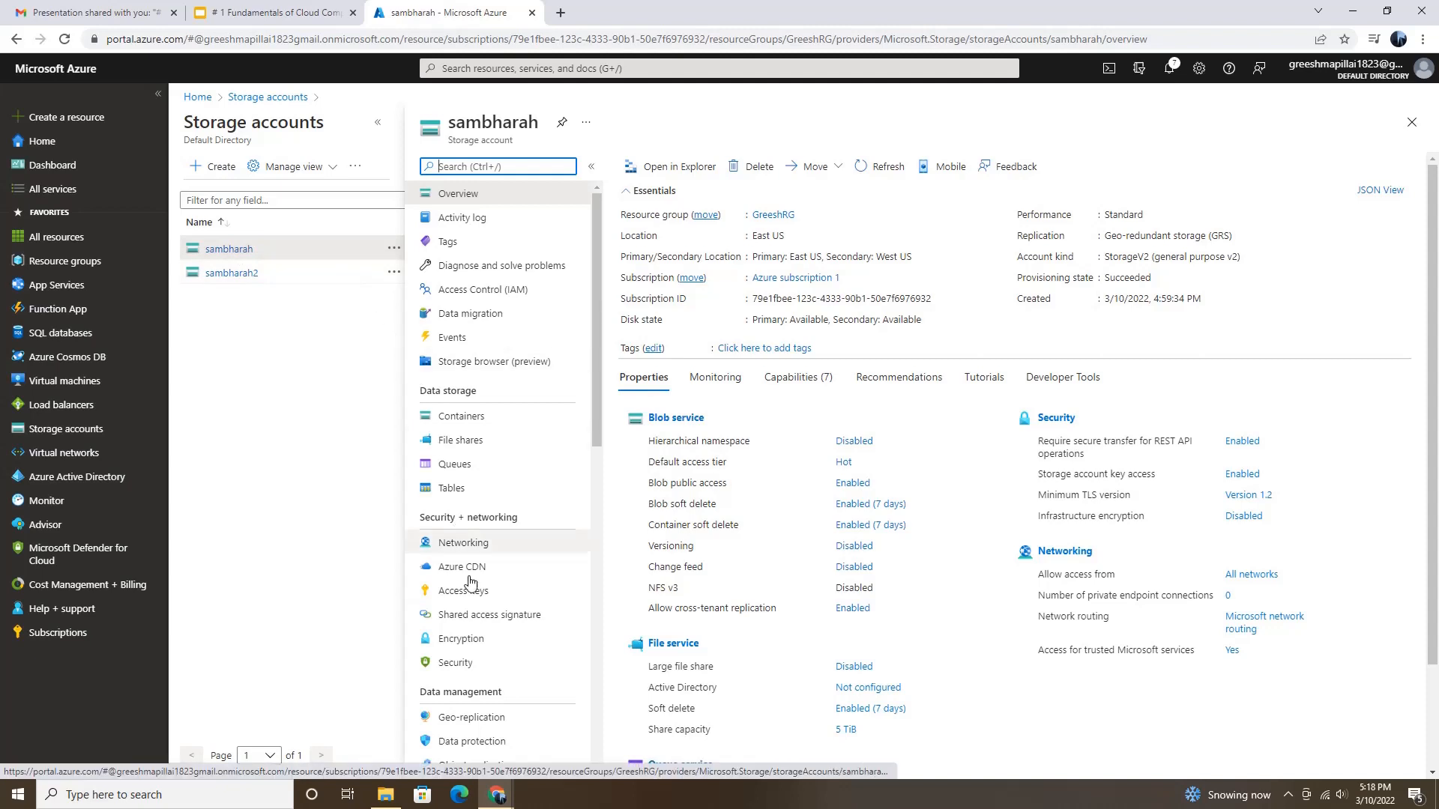
pyautogui.scroll(-2, 479, 429)
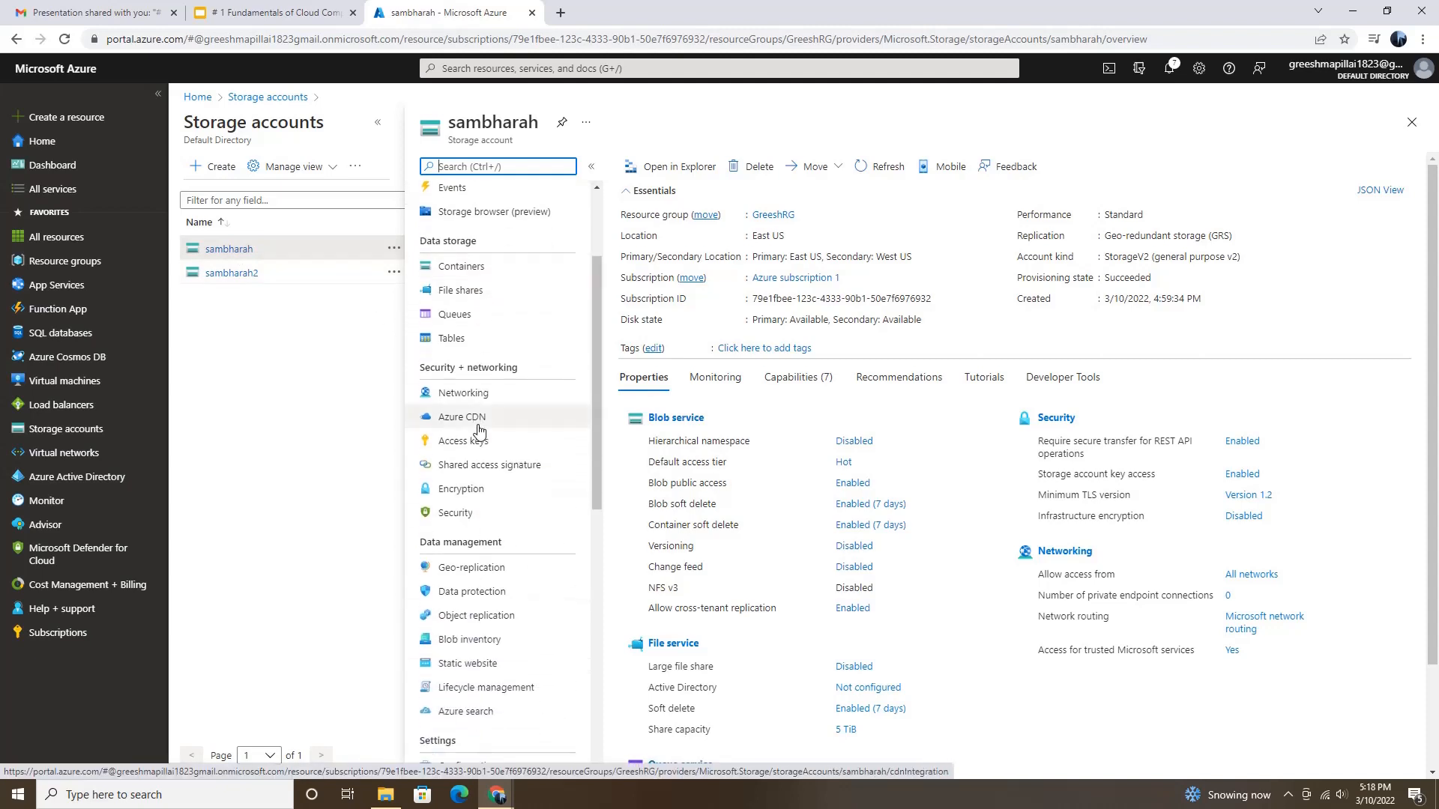
pyautogui.click(476, 616)
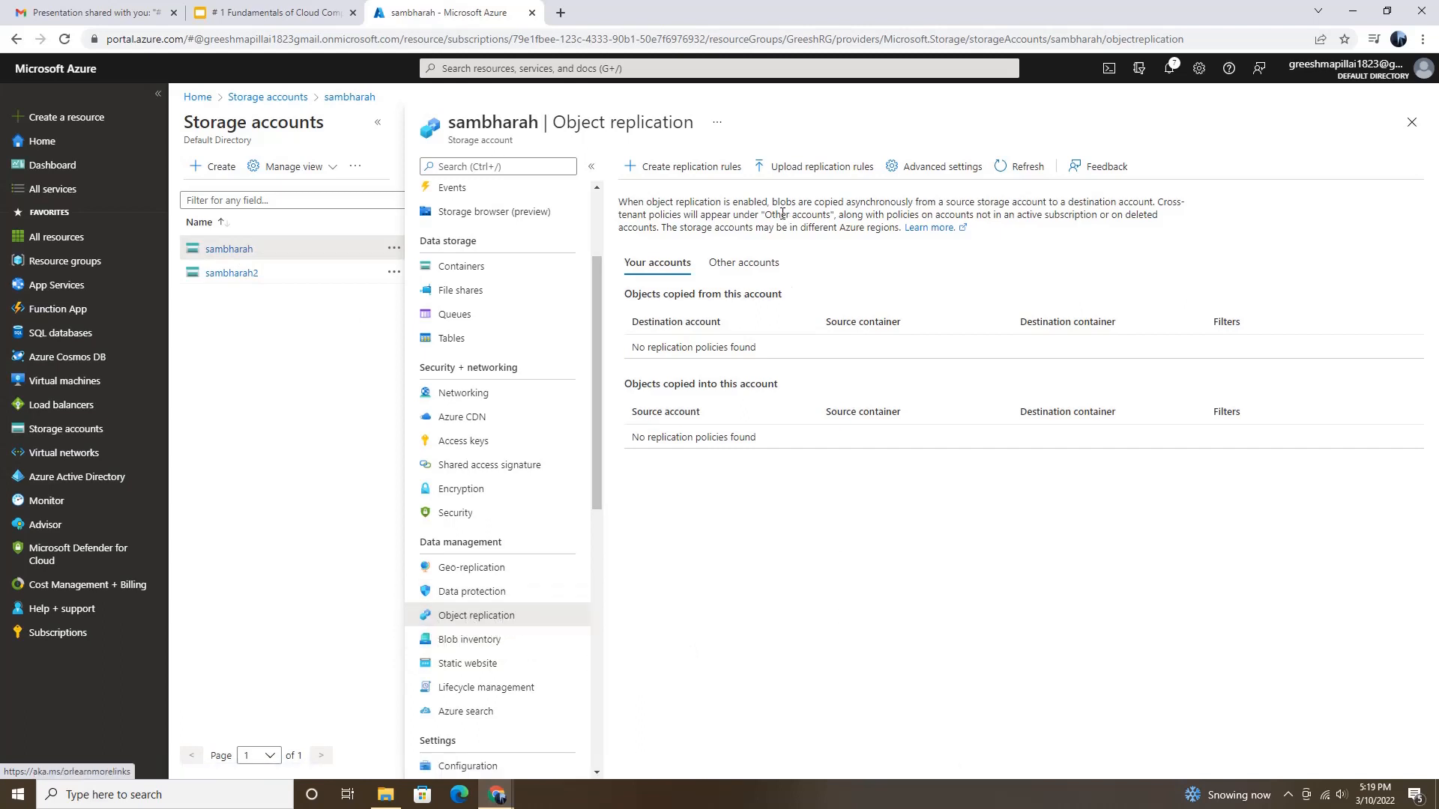
pyautogui.click(697, 165)
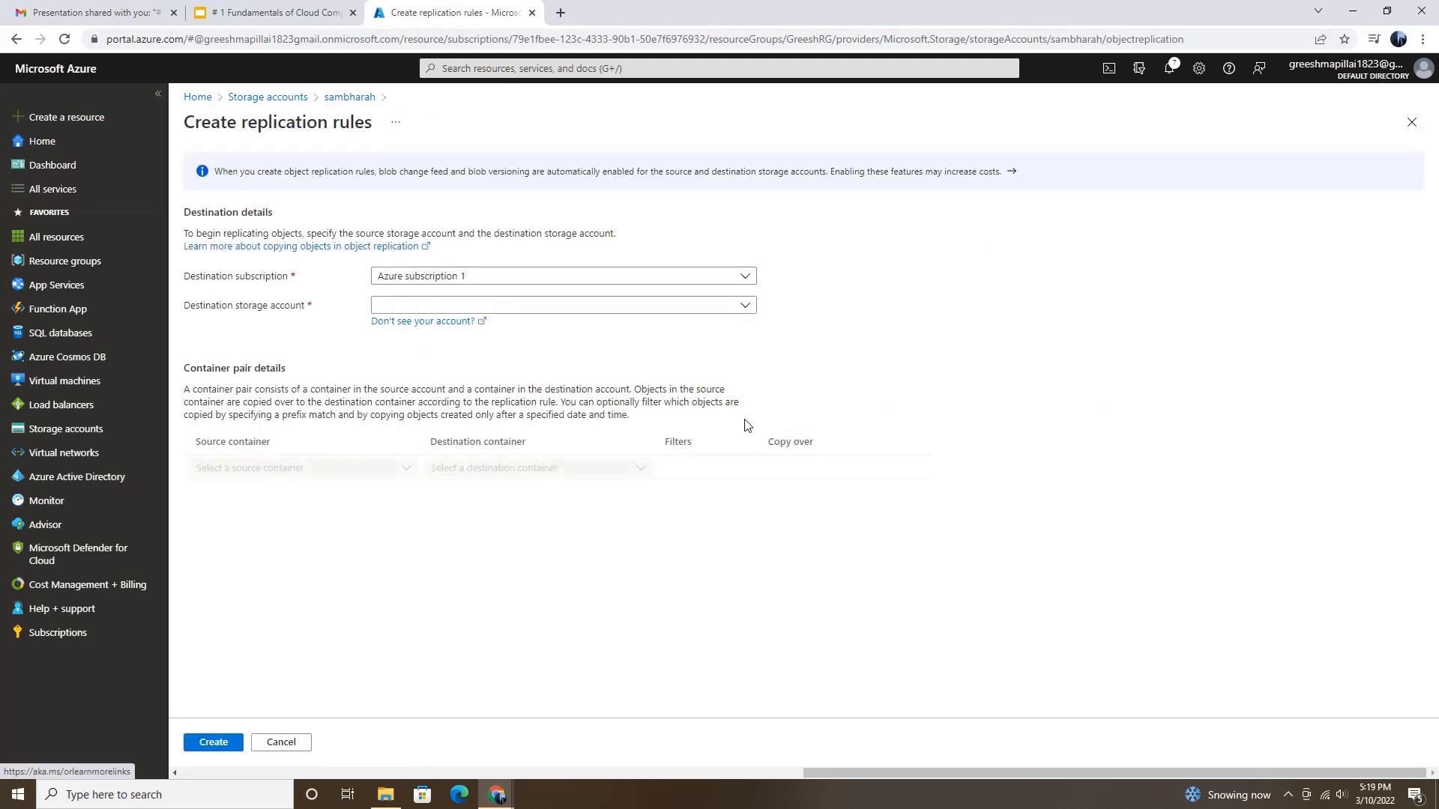
pyautogui.click(477, 308)
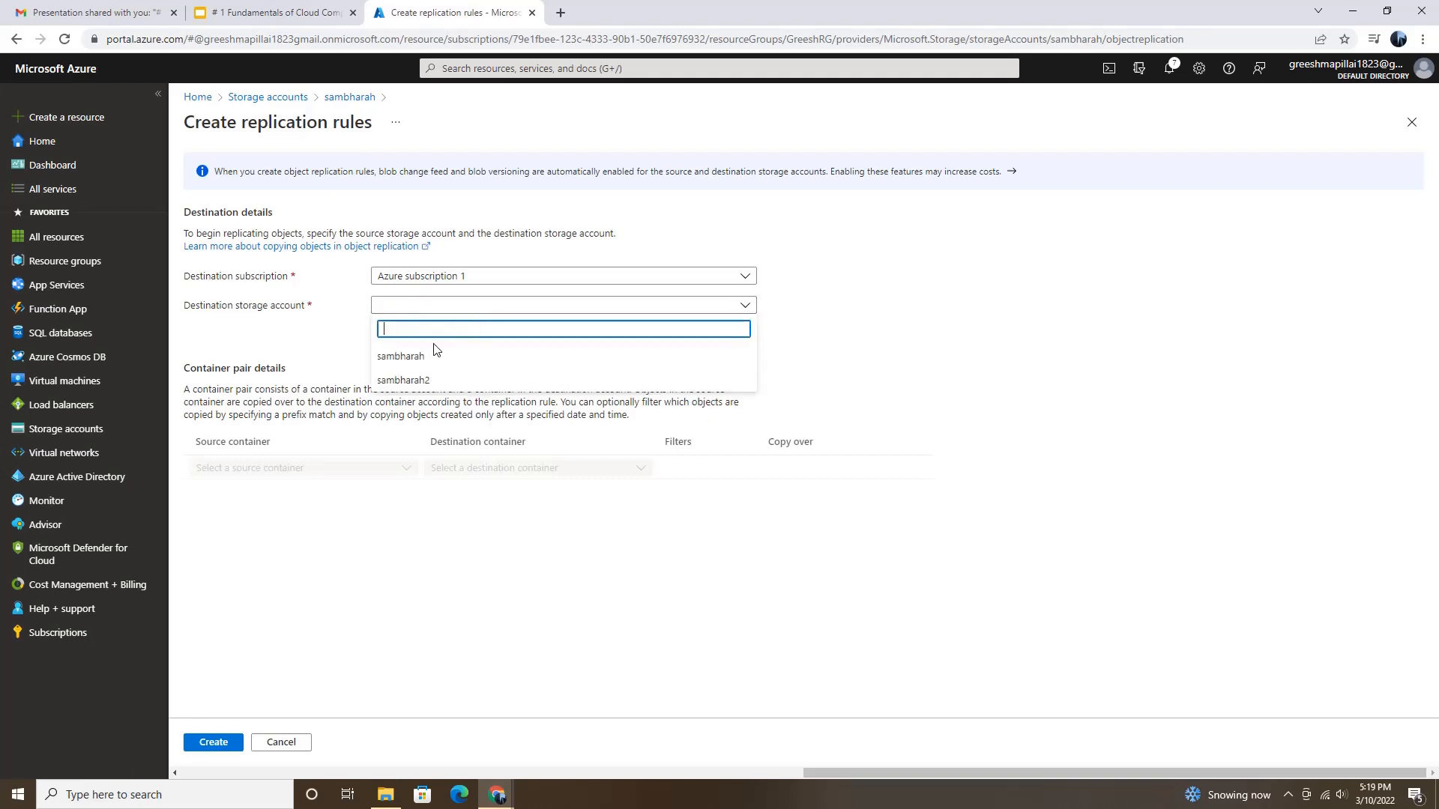
pyautogui.click(418, 381)
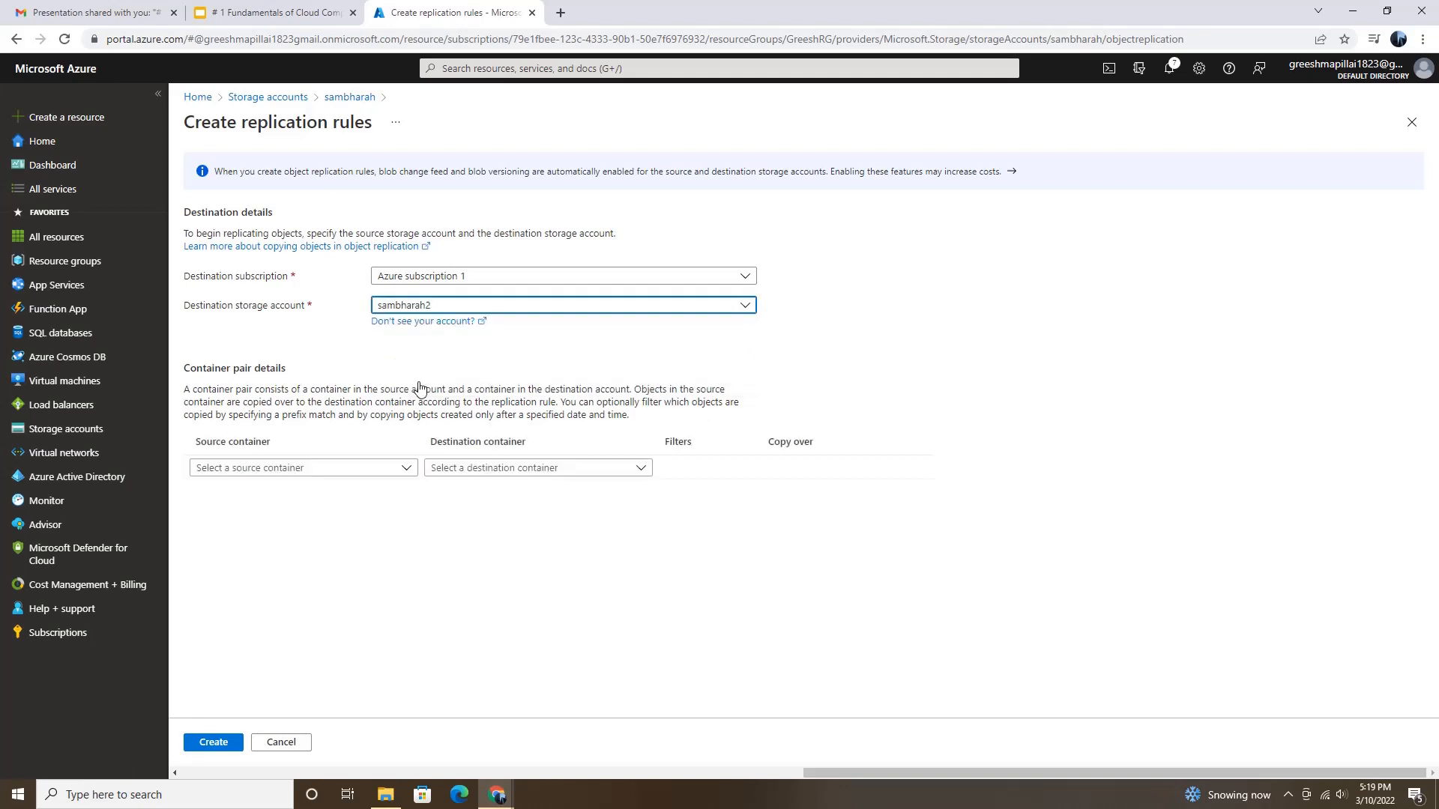
# Step: Pair the source container eastcntr with the destination container westcntr in the replication rule
pyautogui.click(385, 472)
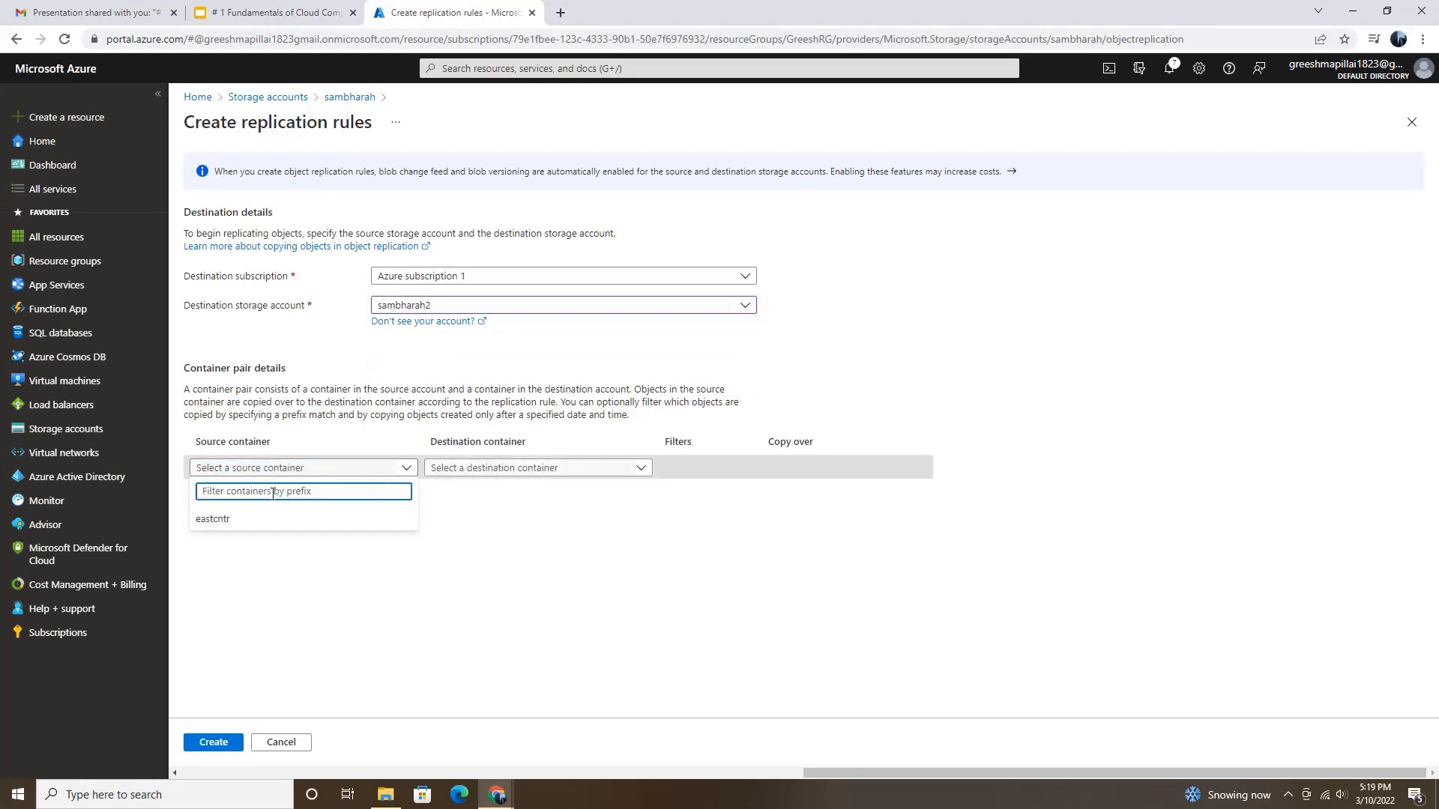
pyautogui.click(235, 520)
pyautogui.click(574, 474)
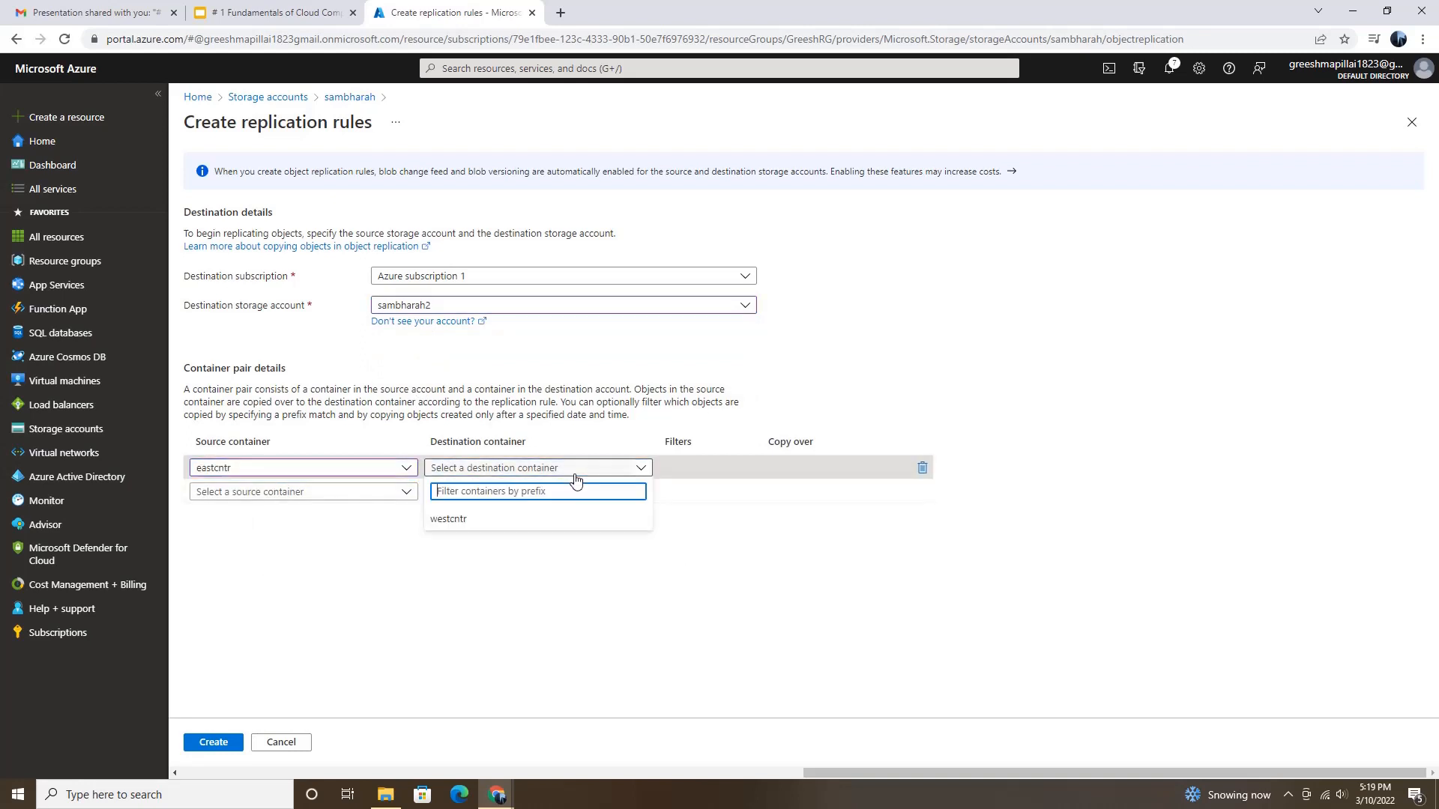
pyautogui.click(459, 521)
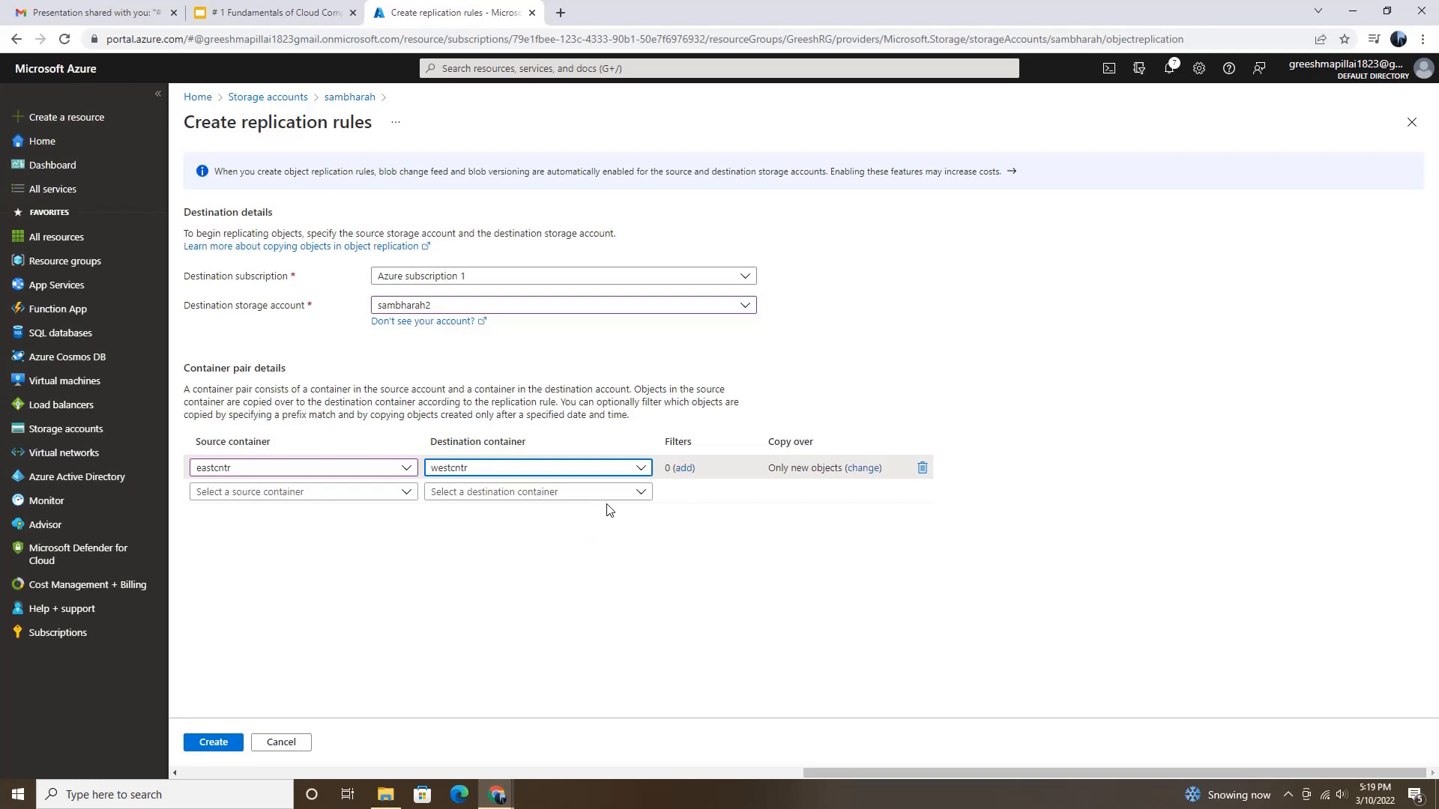
# Step: Set the container pair to copy over Everything and create the replication rule
pyautogui.click(865, 469)
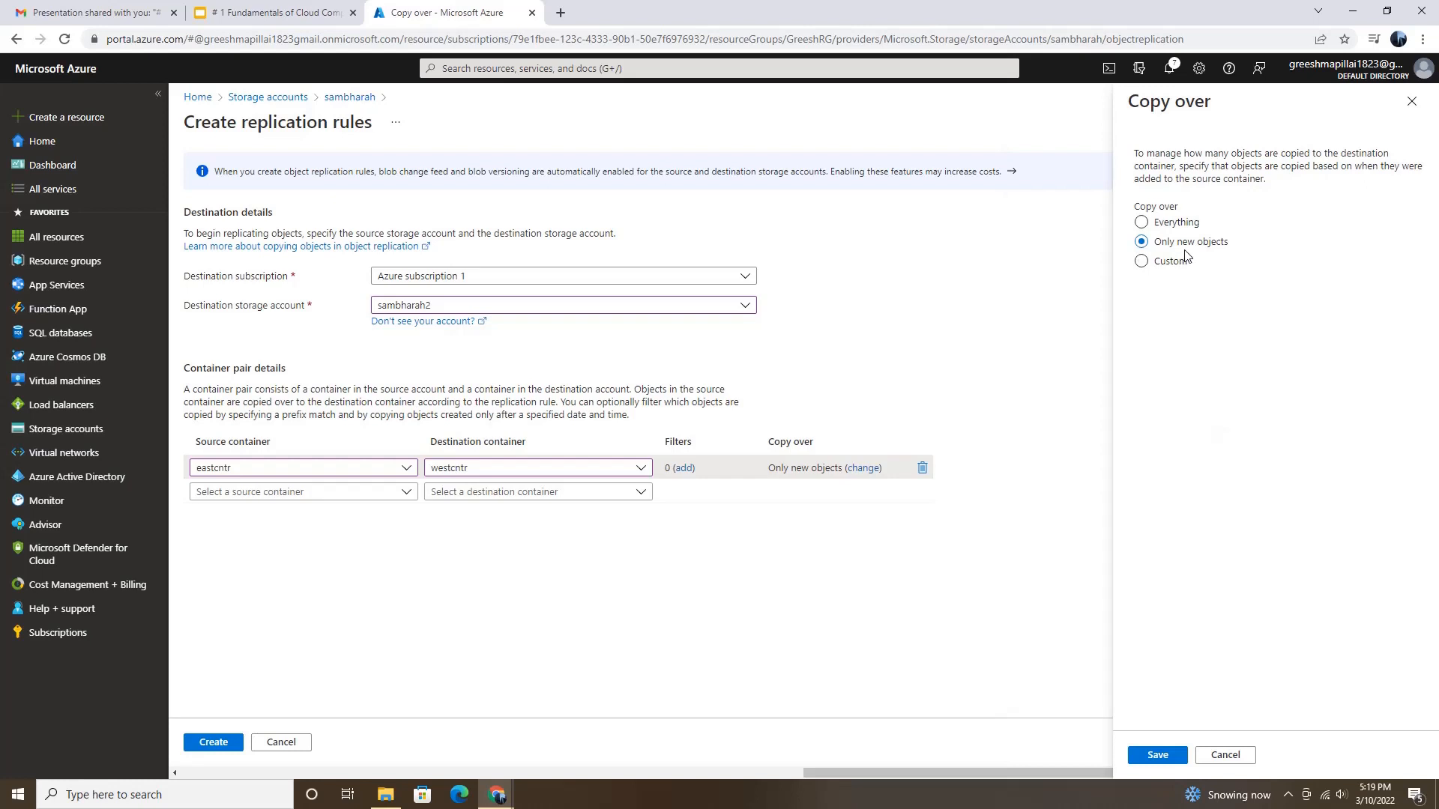
pyautogui.click(1142, 223)
pyautogui.click(1152, 757)
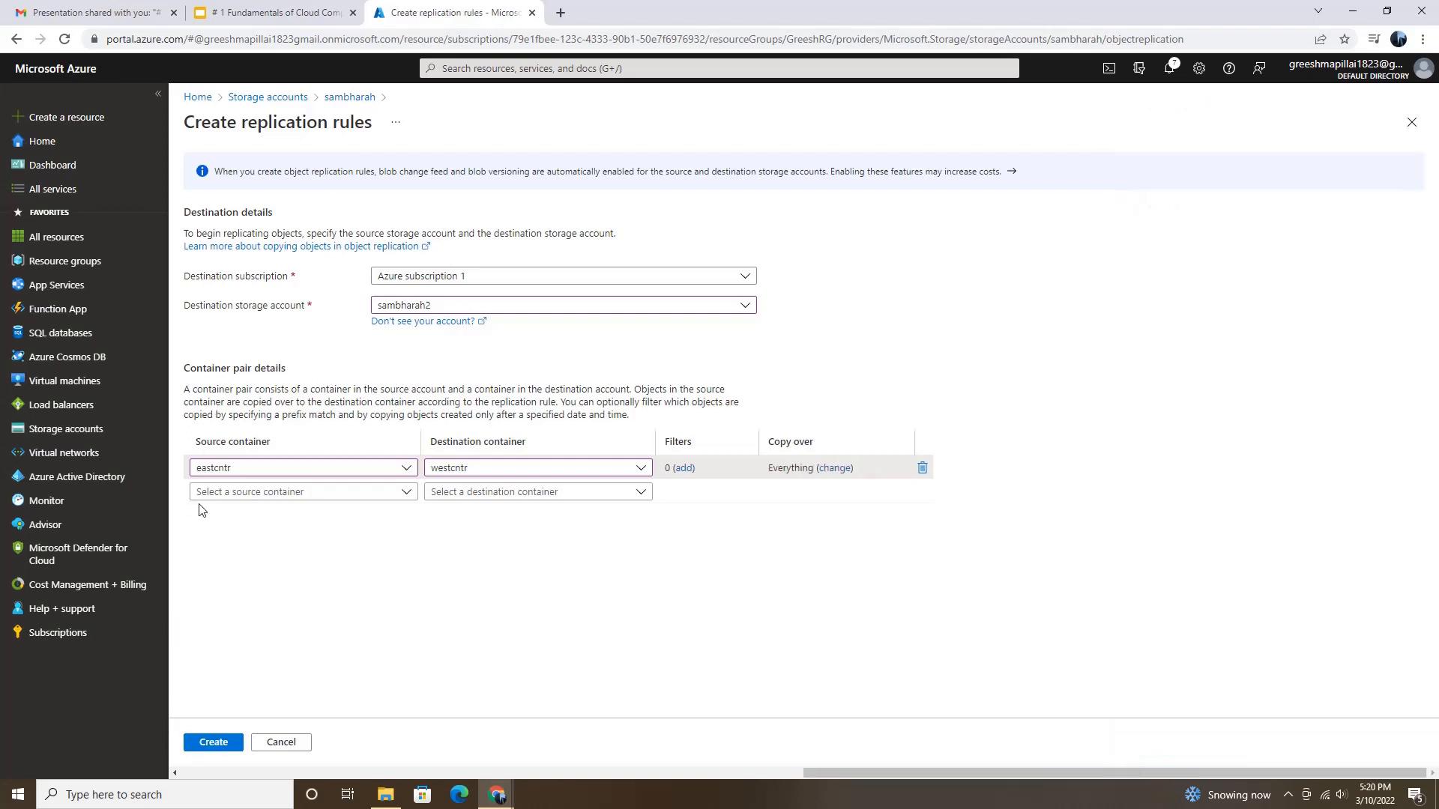
pyautogui.click(213, 744)
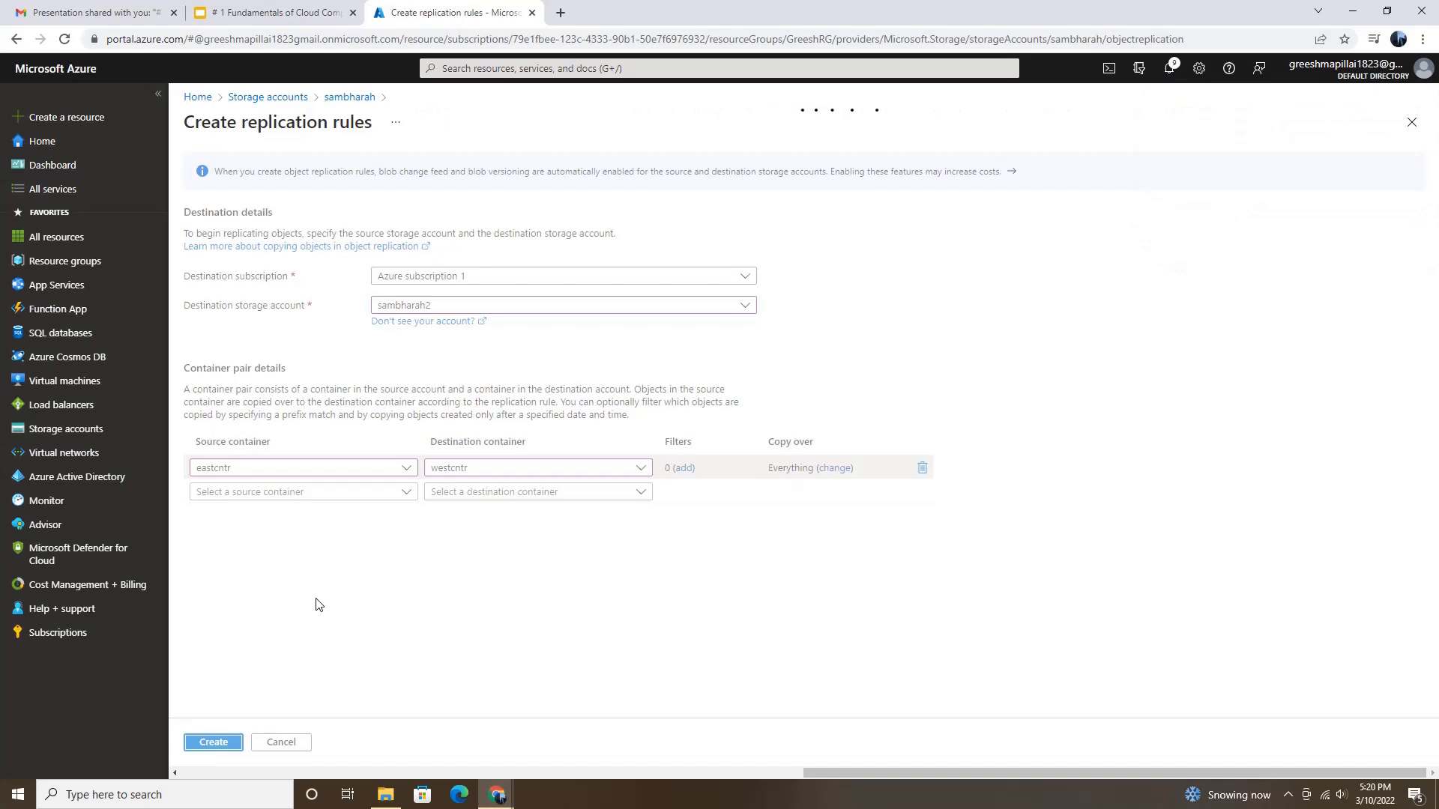
pyautogui.click(1287, 797)
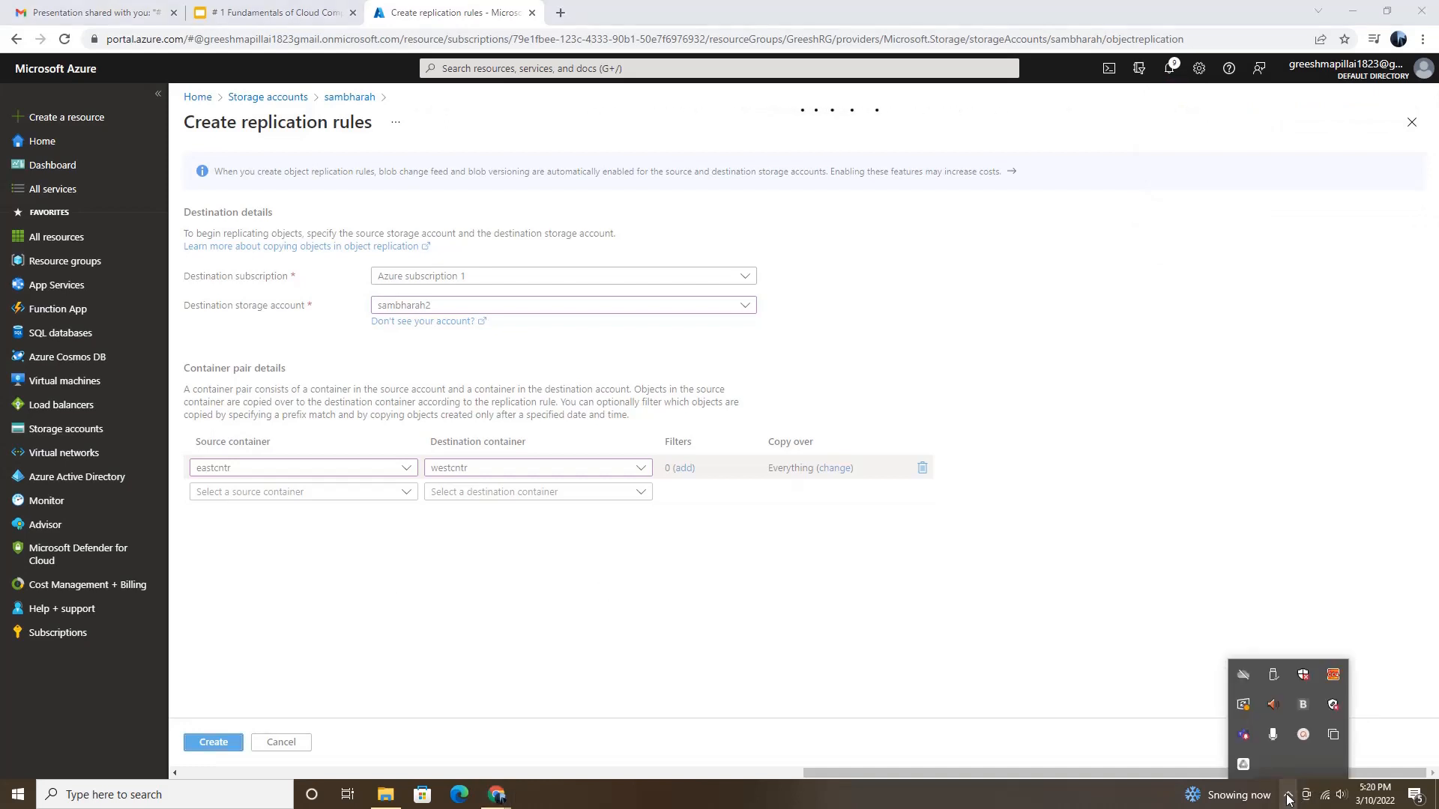
pyautogui.click(1305, 735)
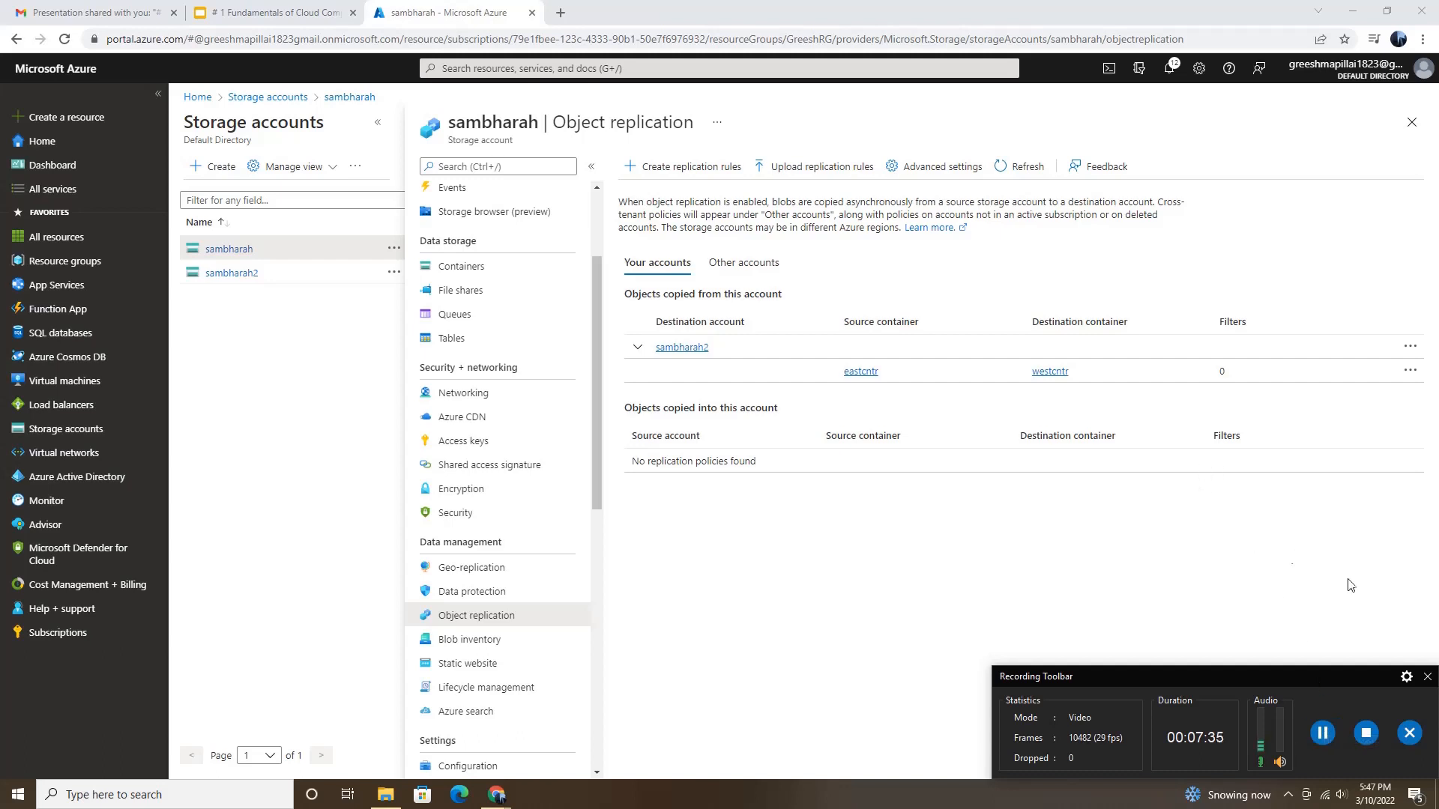
pyautogui.click(1427, 678)
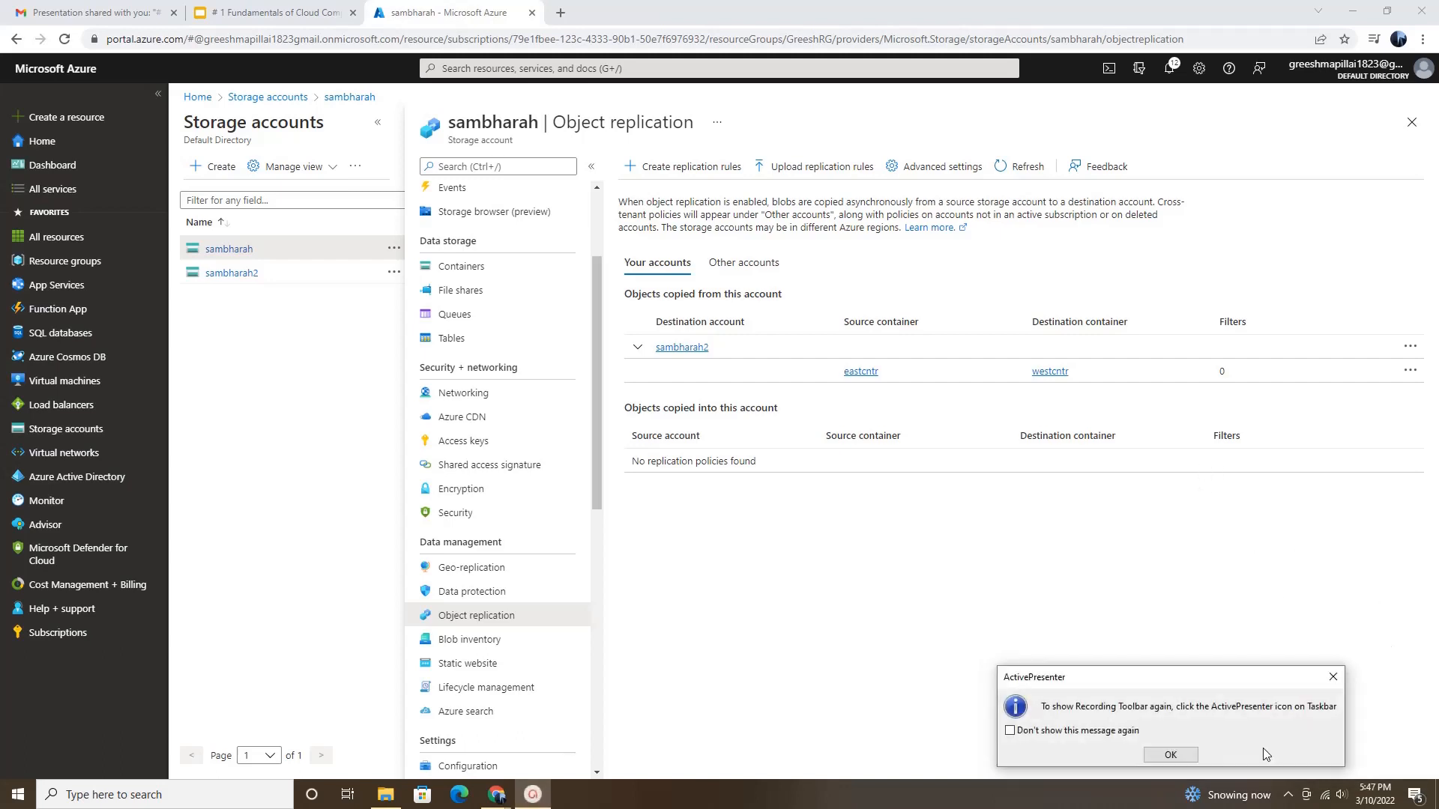
pyautogui.click(1192, 754)
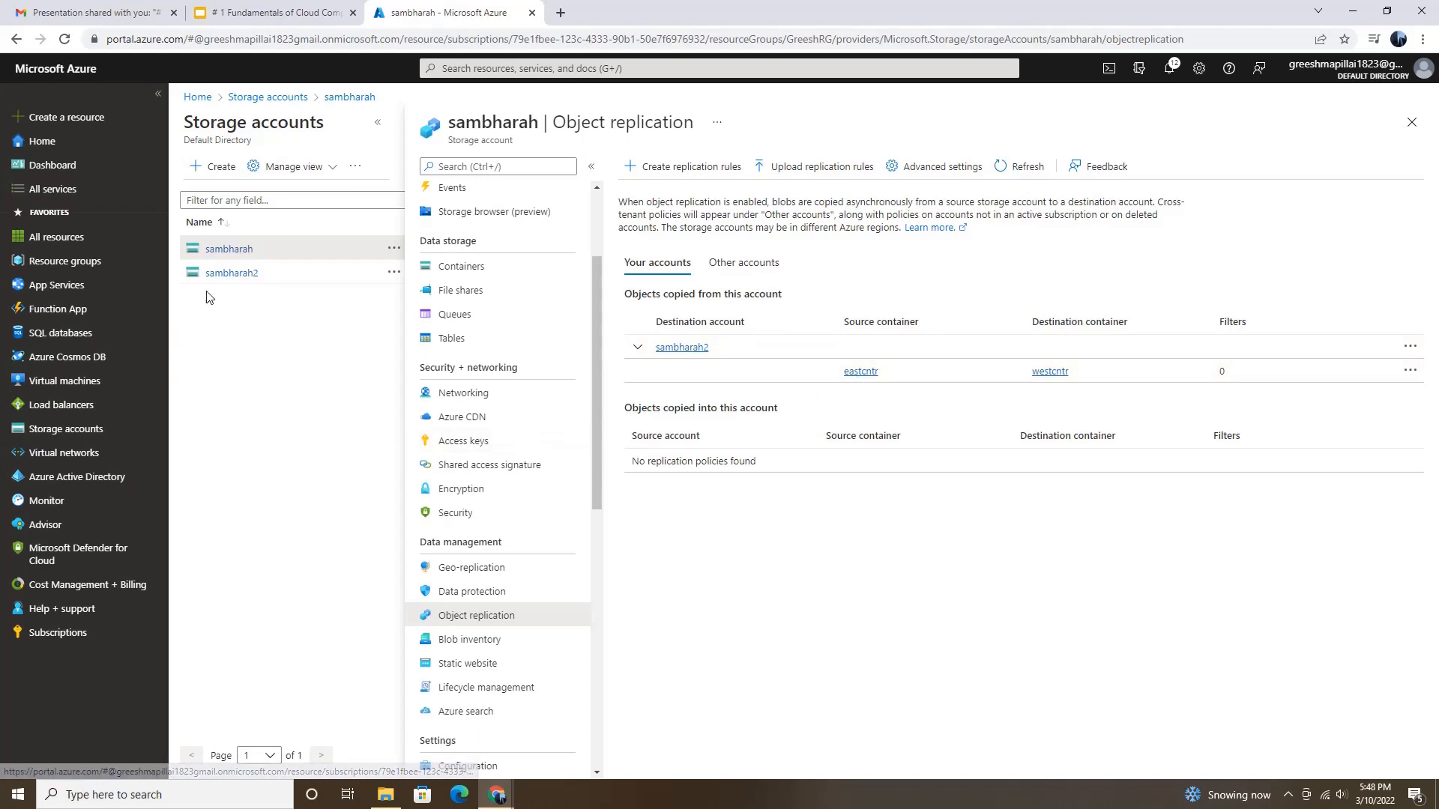
# Step: Open the westcntr container of the sambharah2 account and refresh its blob list to check for replicated files
pyautogui.click(218, 274)
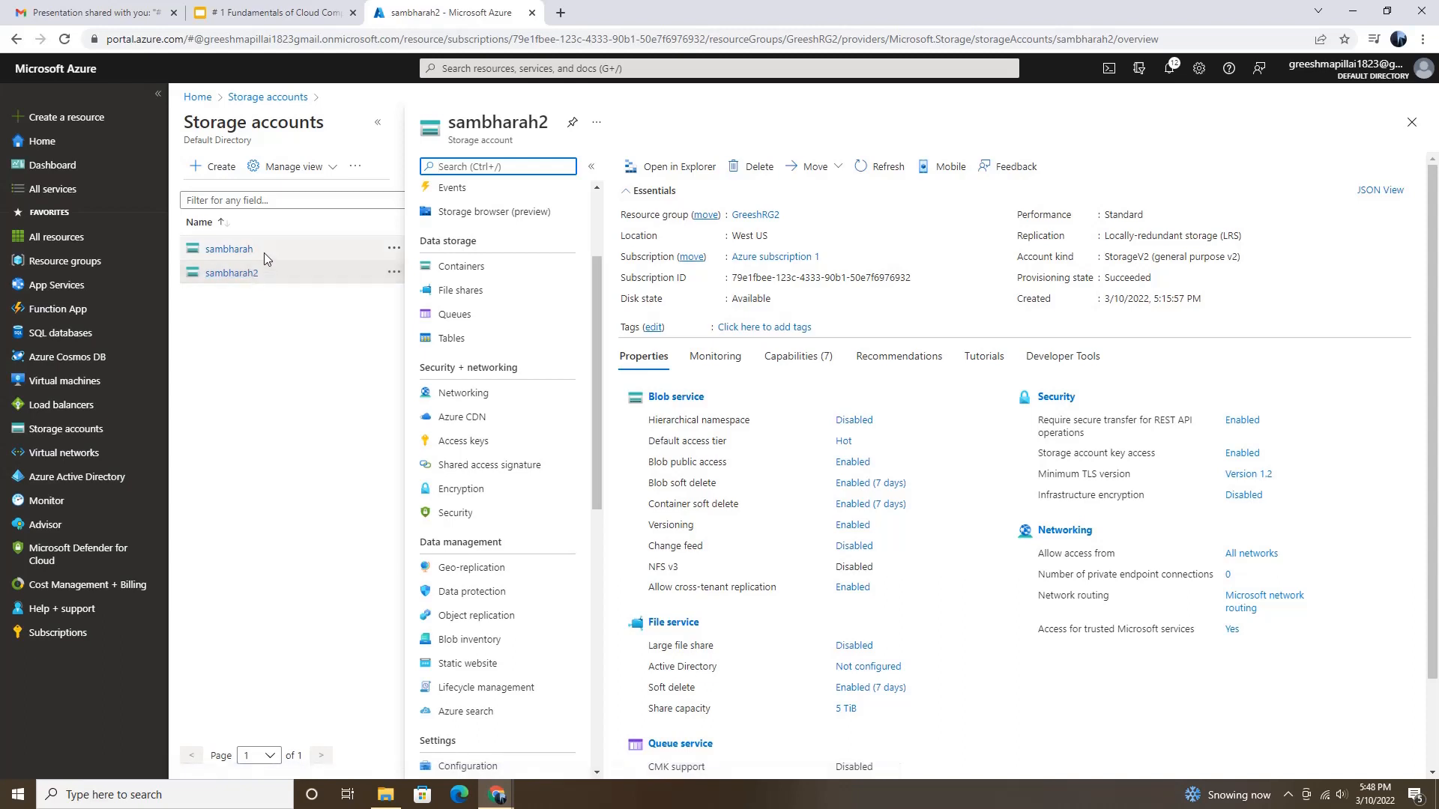
pyautogui.click(456, 273)
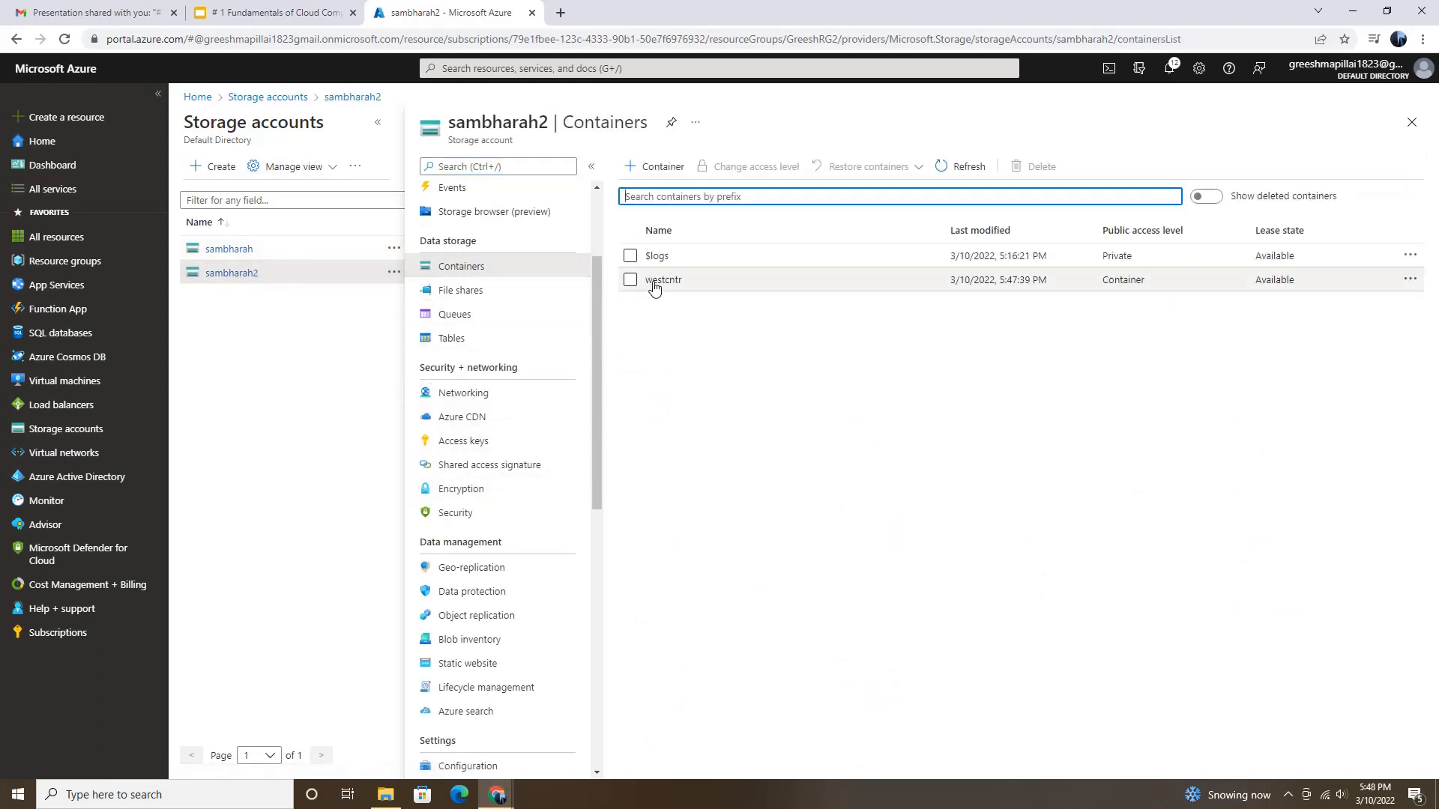
pyautogui.moveTo(651, 288); pyautogui.dragTo(656, 290)
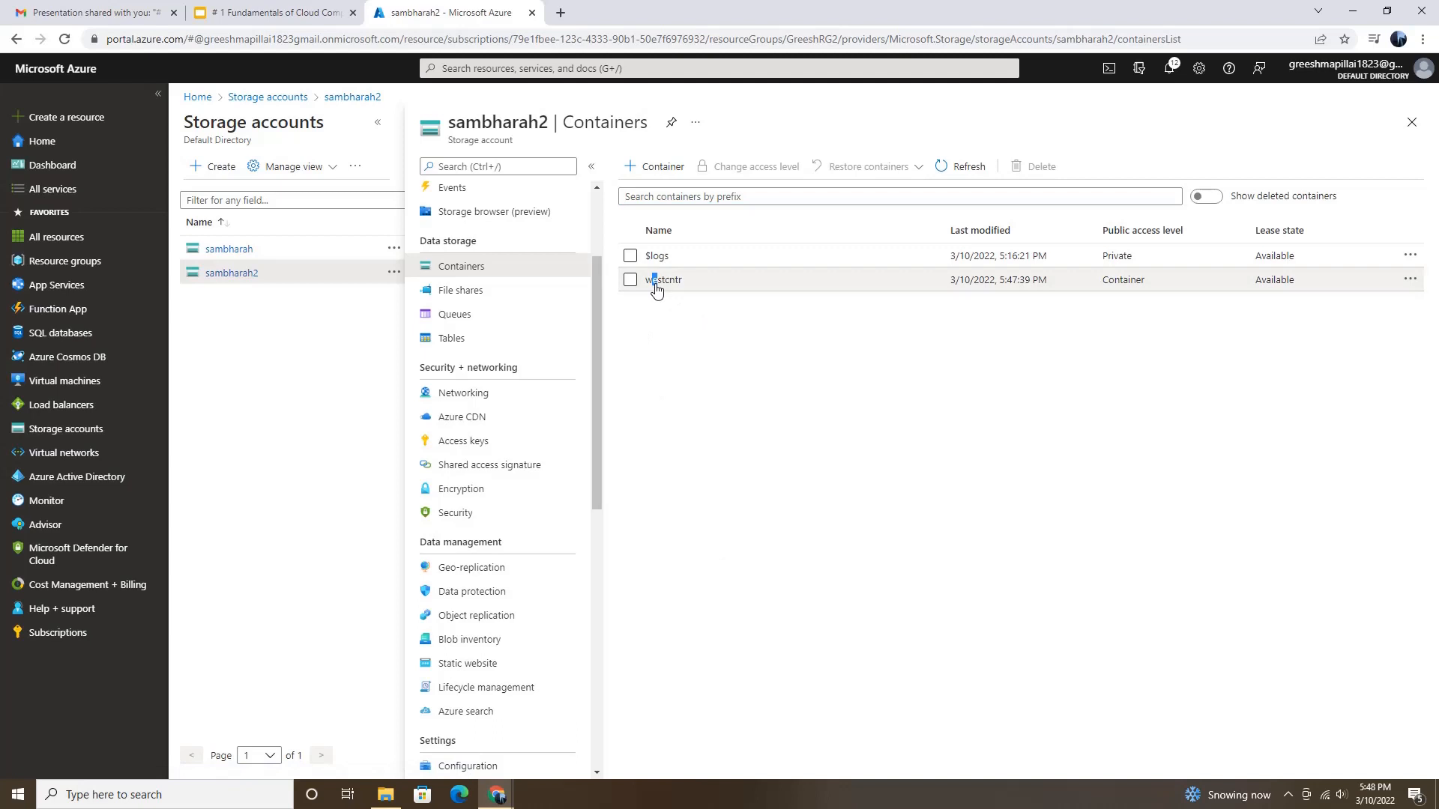
pyautogui.click(662, 282)
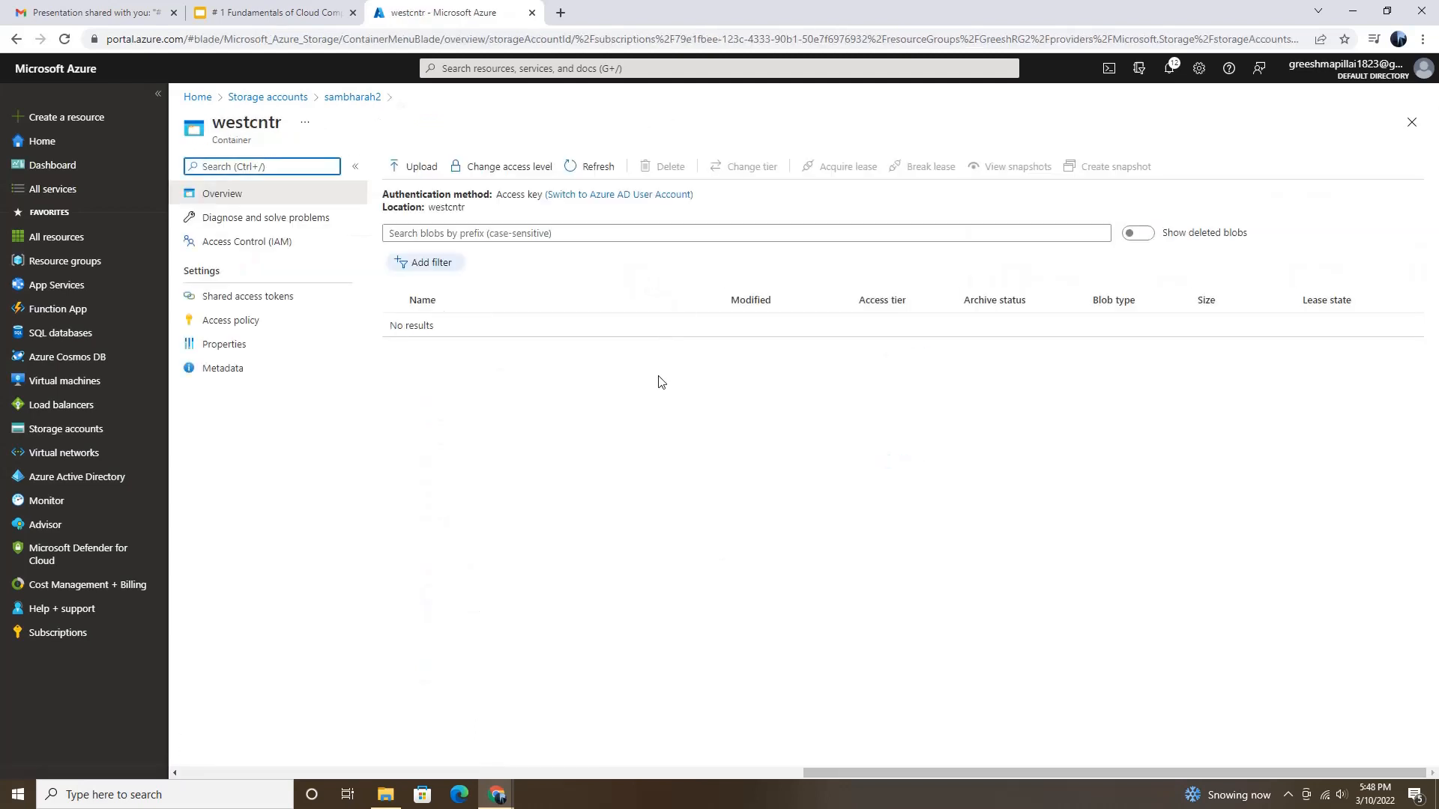
pyautogui.click(596, 168)
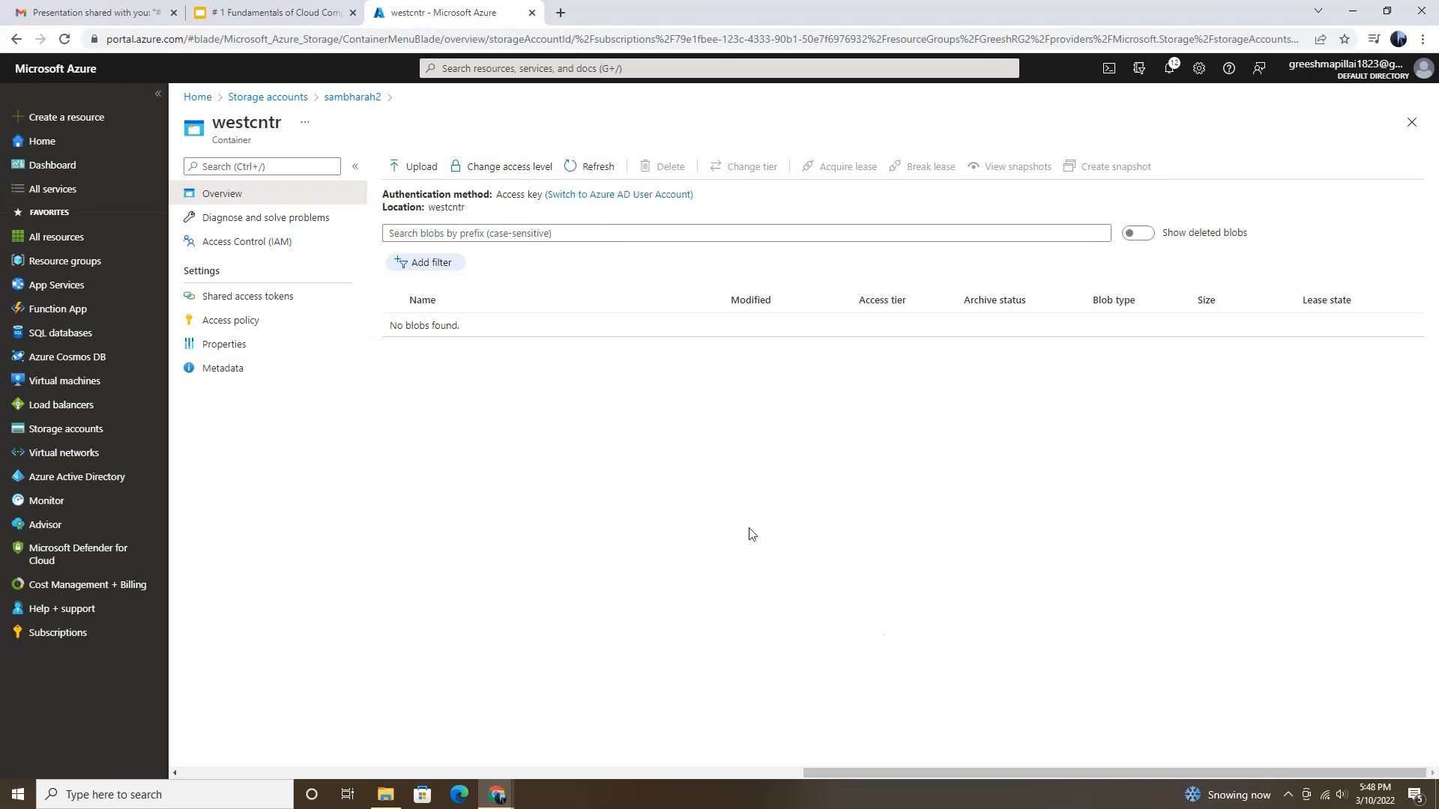
pyautogui.click(1292, 792)
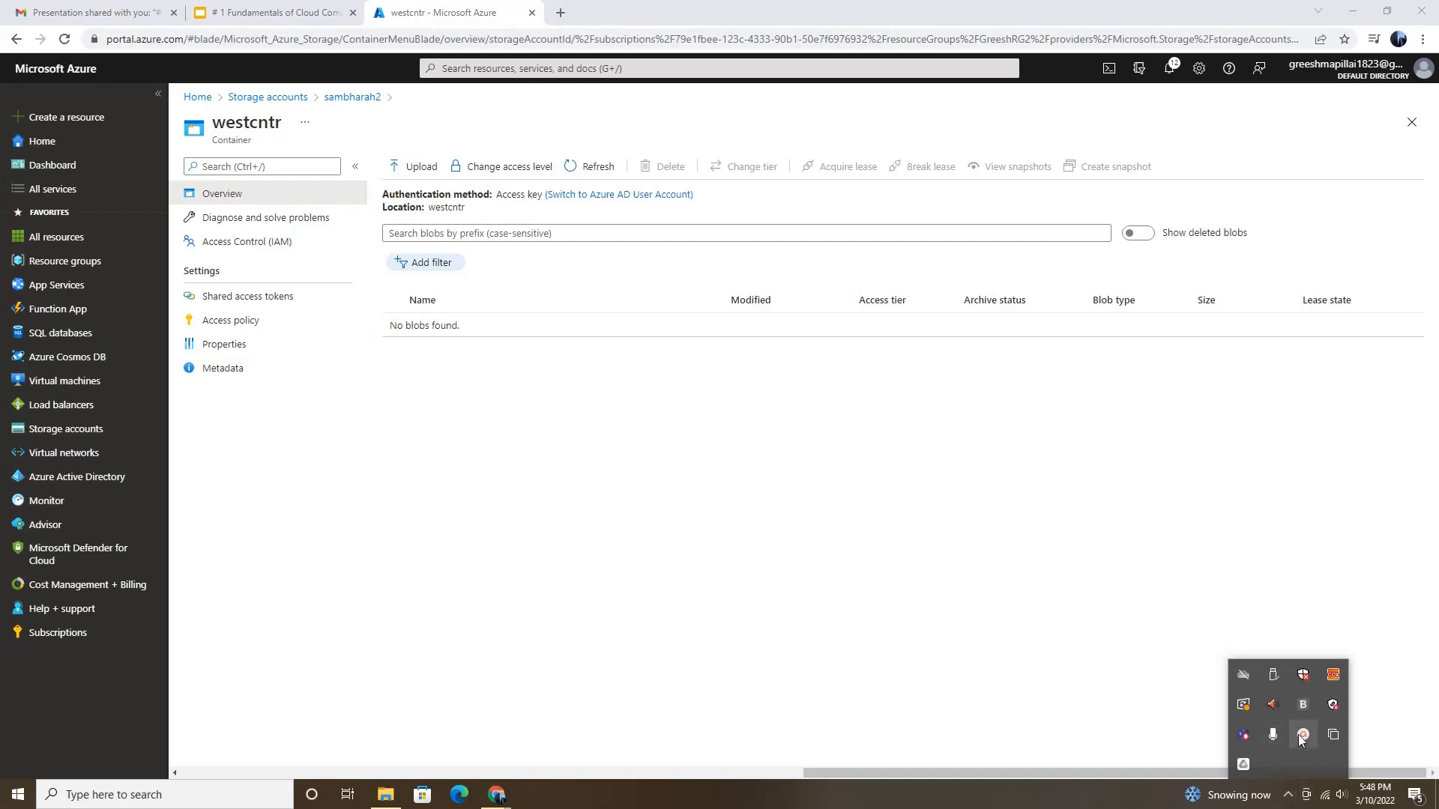
pyautogui.click(1303, 734)
pyautogui.click(1323, 732)
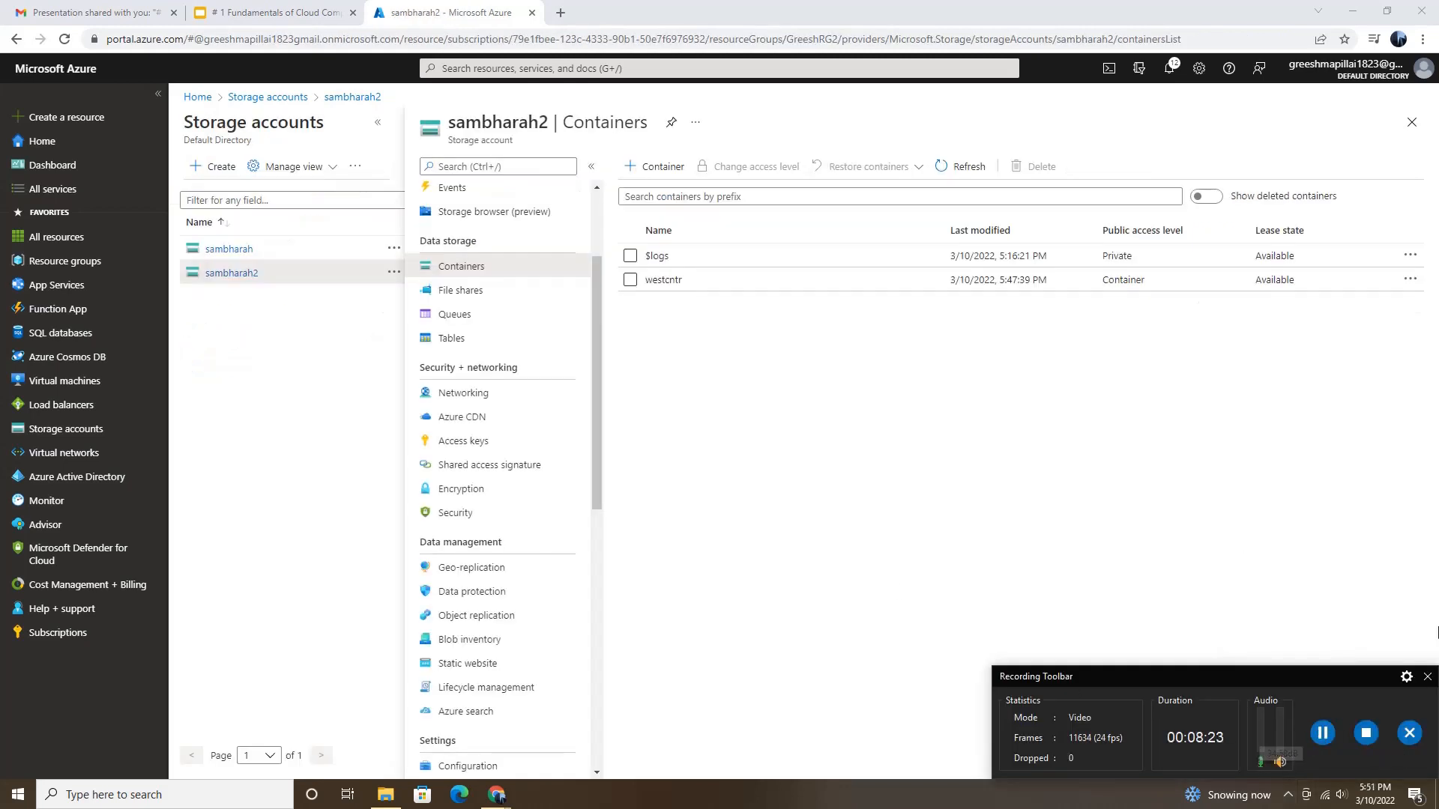
pyautogui.click(1427, 676)
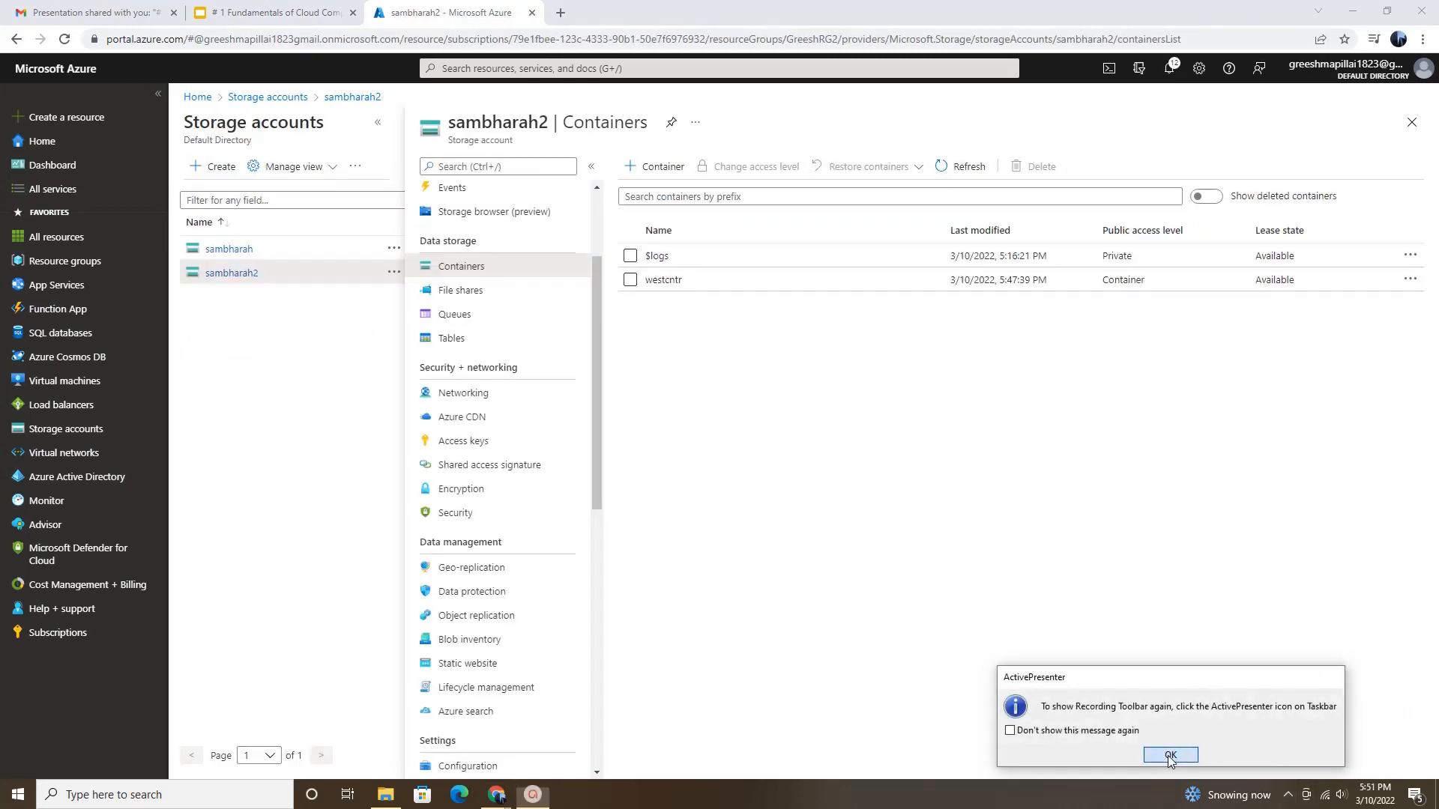
pyautogui.click(1169, 756)
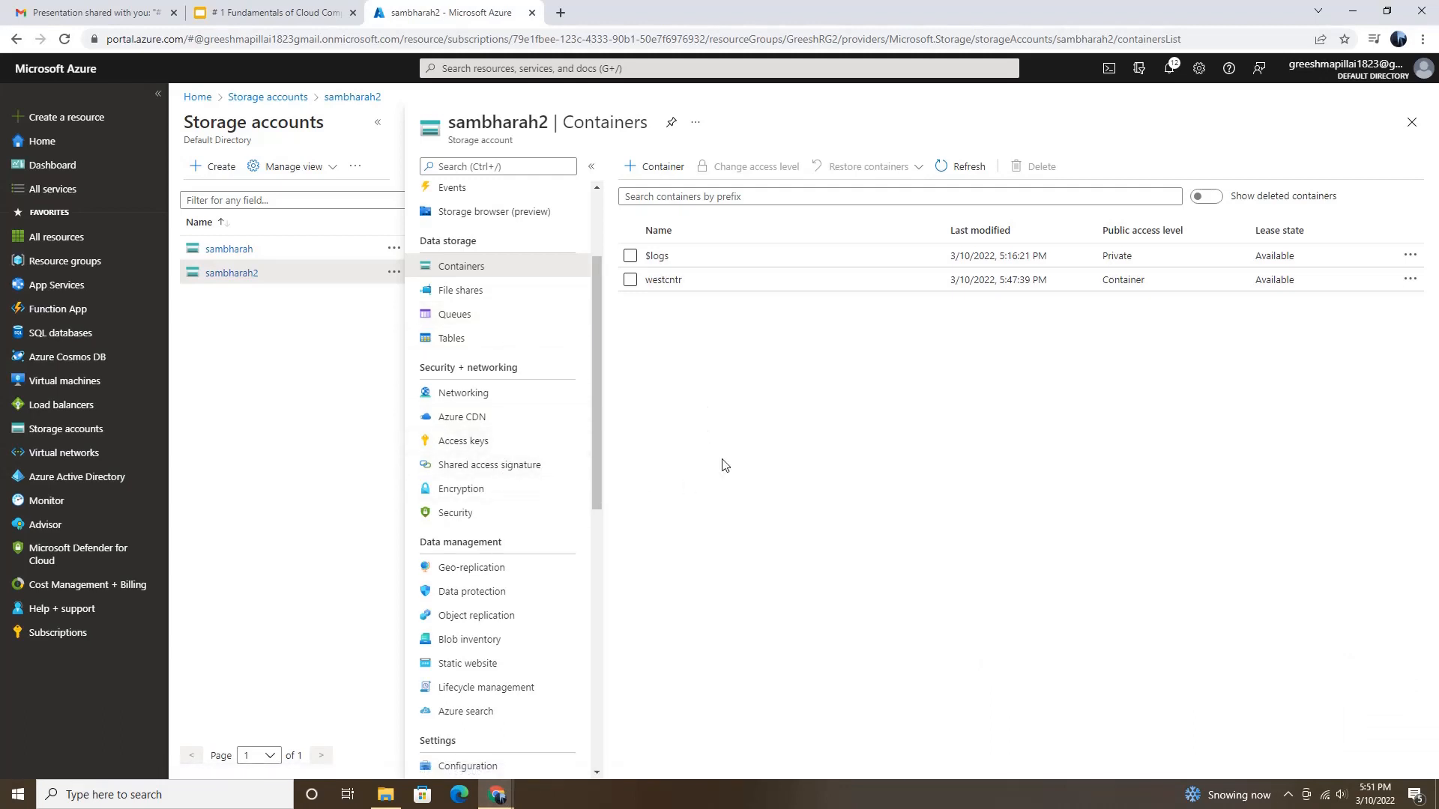
# Step: Examine the blobs in the westcntr container again and open the eastcntr container of the sambharah account to compare
pyautogui.click(653, 281)
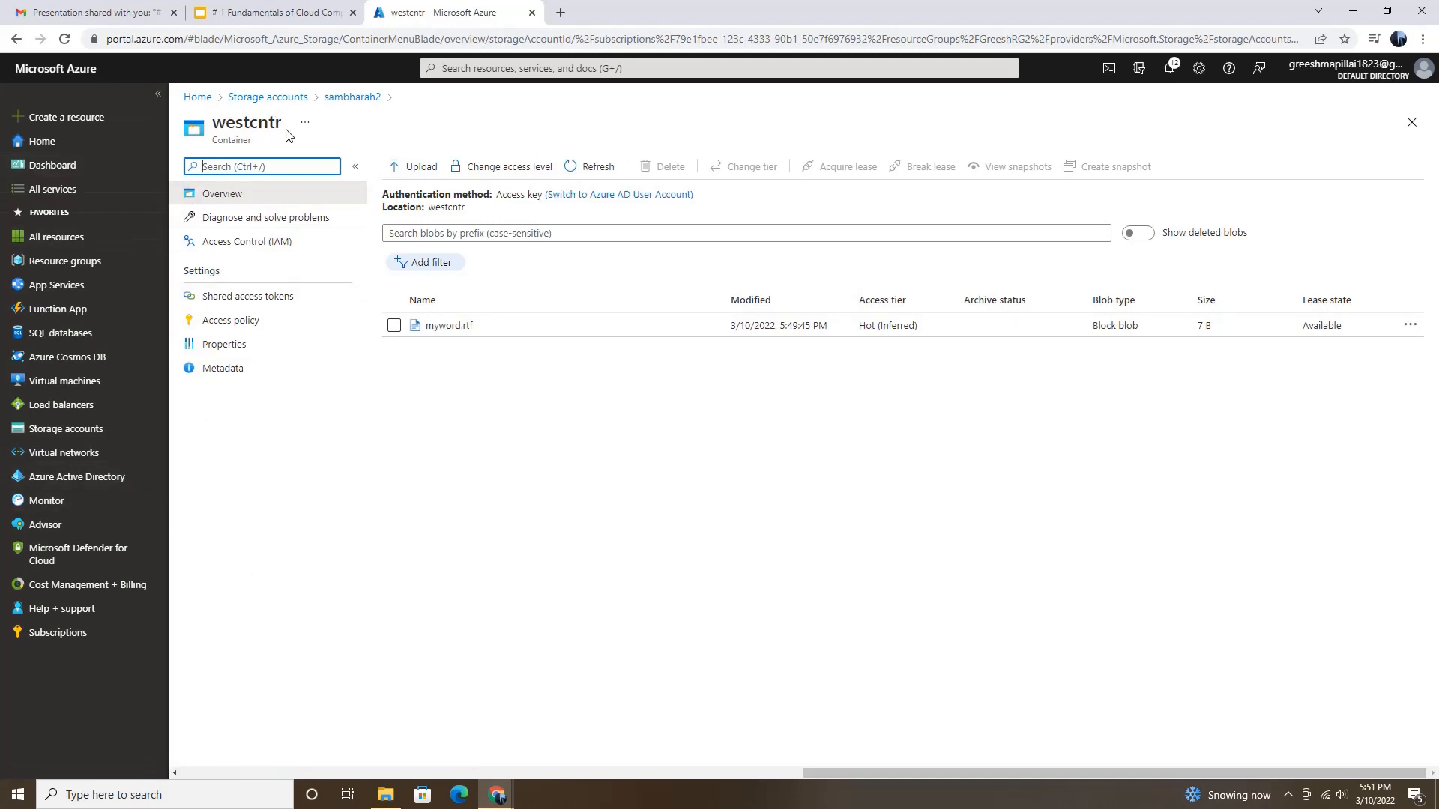
pyautogui.click(78, 439)
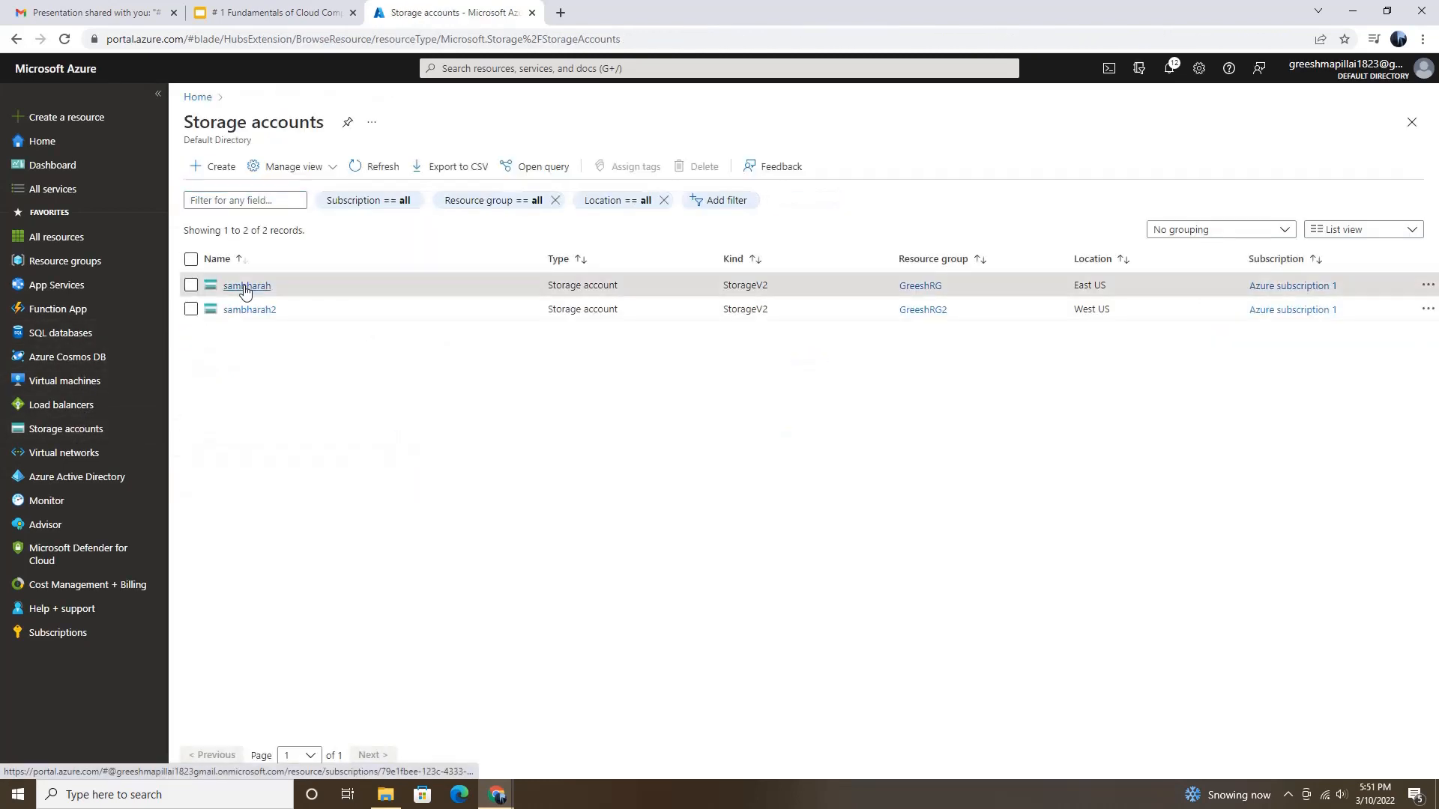
pyautogui.click(243, 287)
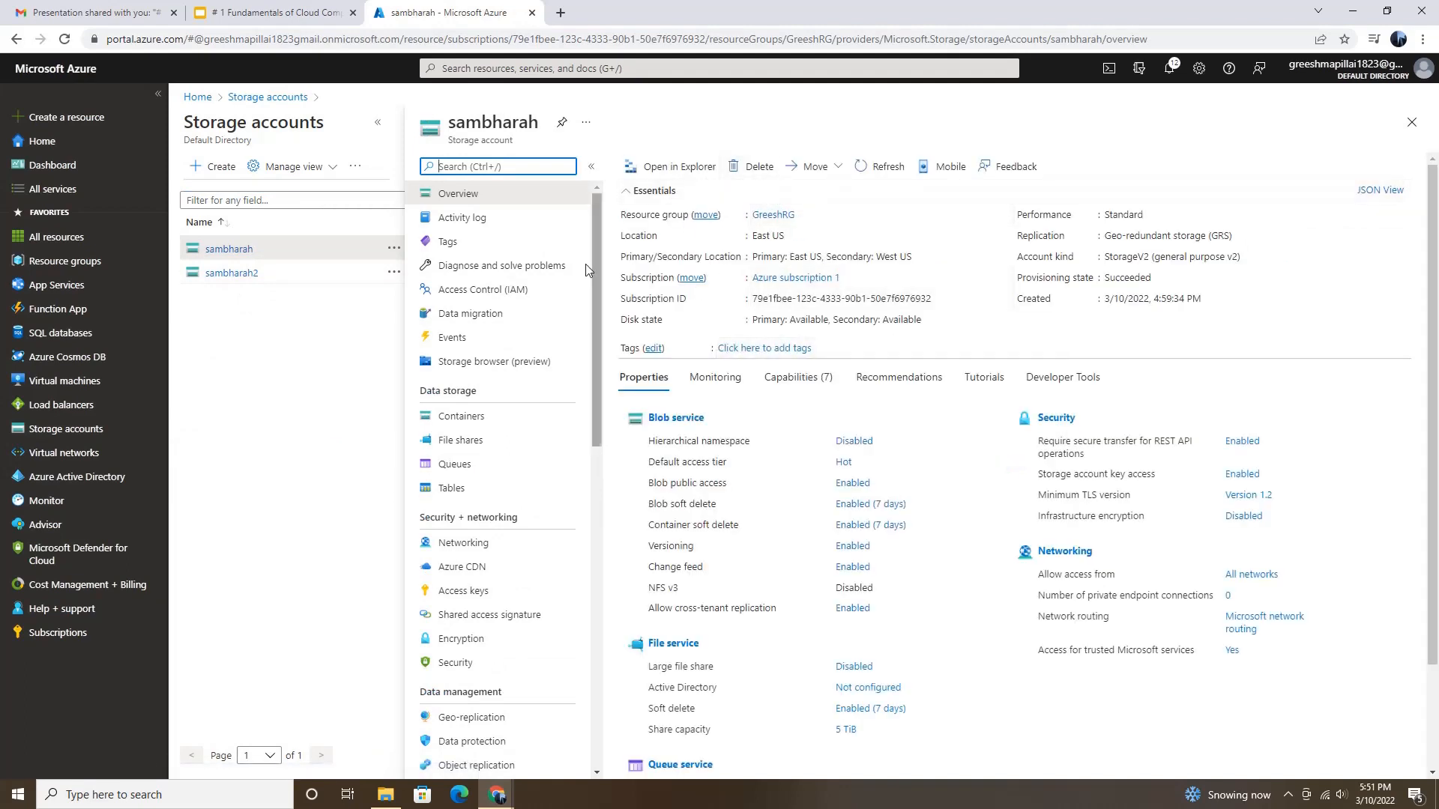
pyautogui.click(470, 424)
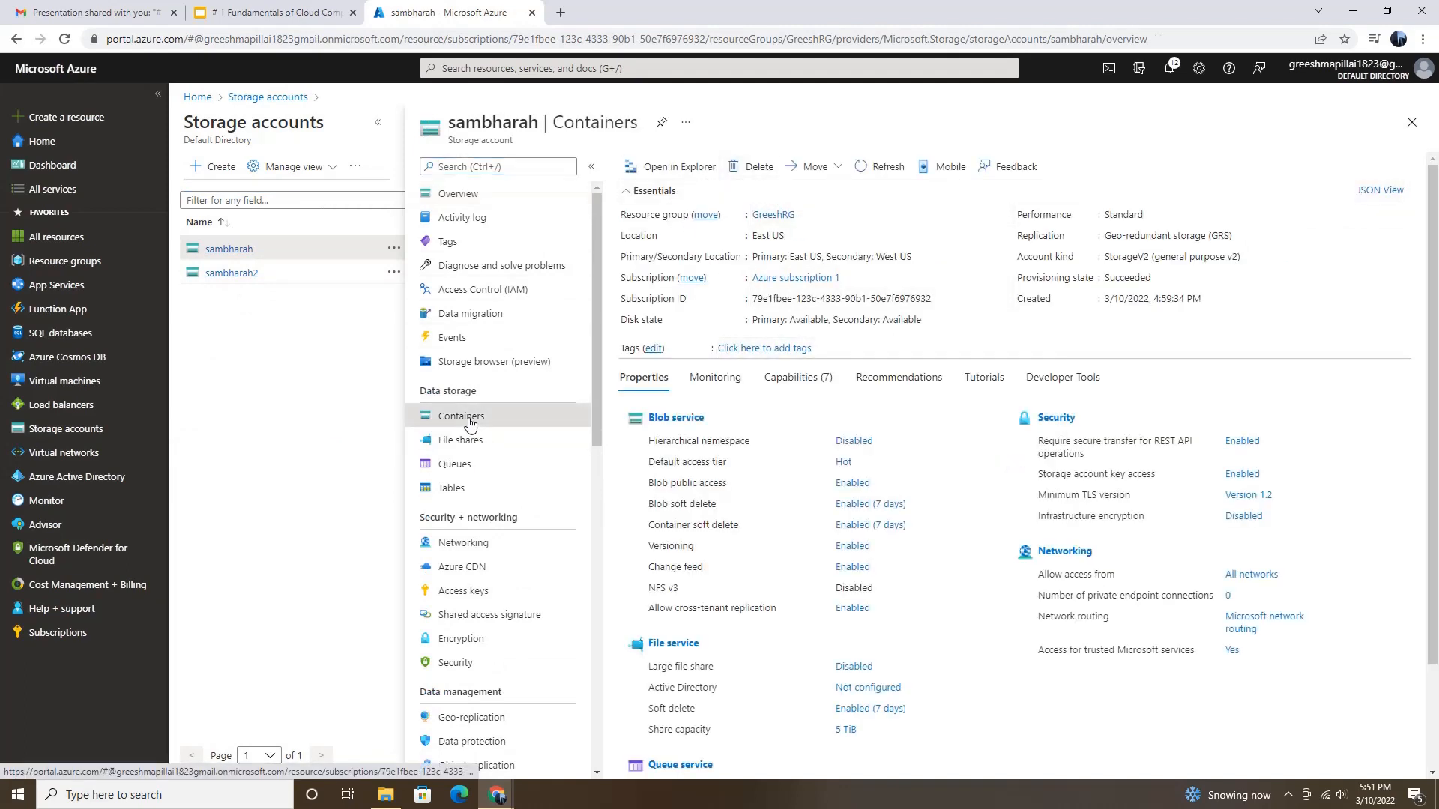
pyautogui.click(663, 304)
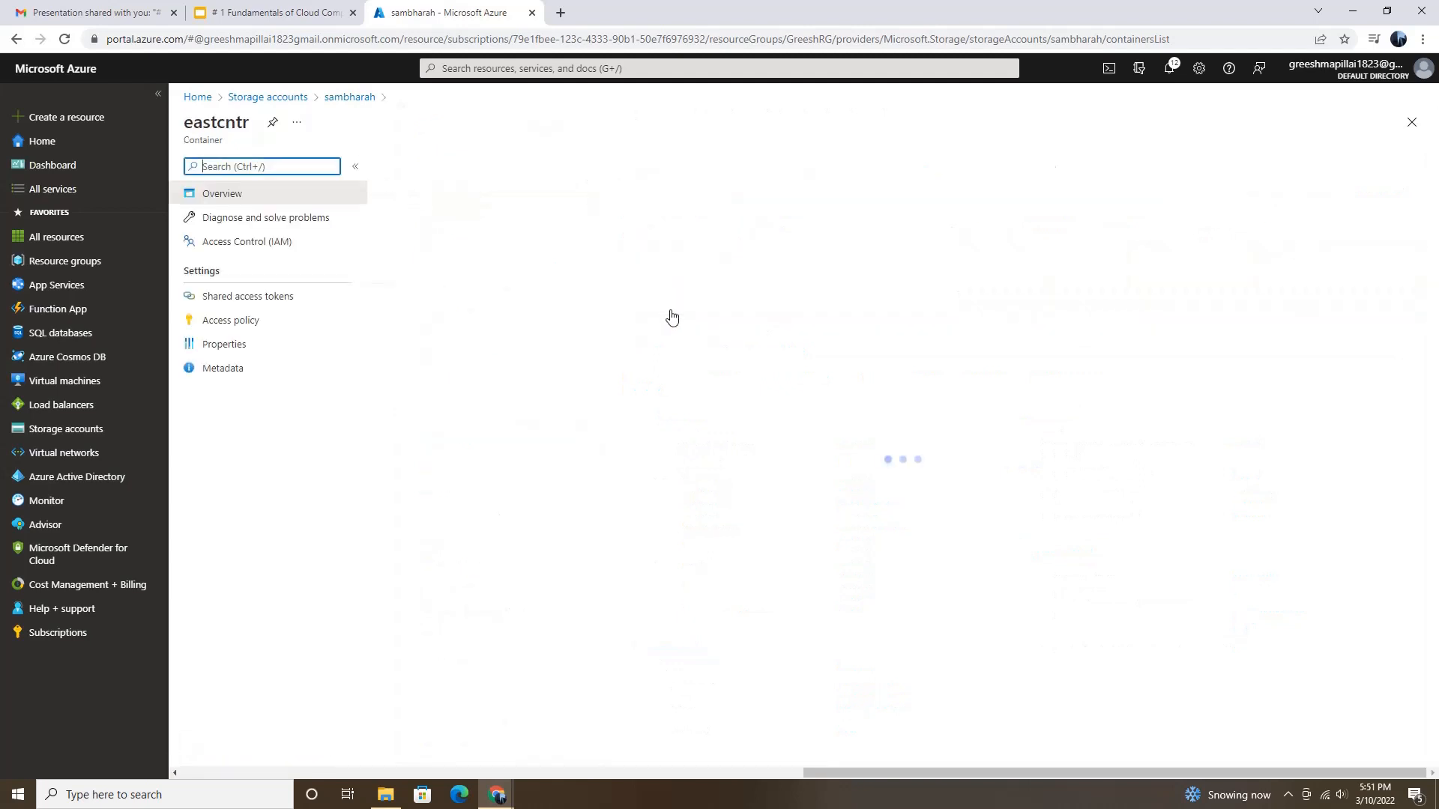